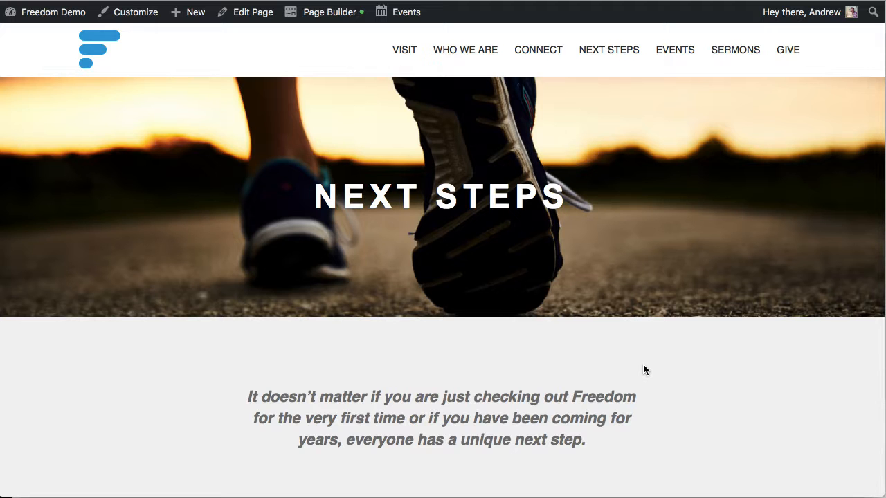
Examine the Next Steps page from the header banner through the intro text to the Serve and First Step Class cards.
scroll(666, 299, "down", 5)
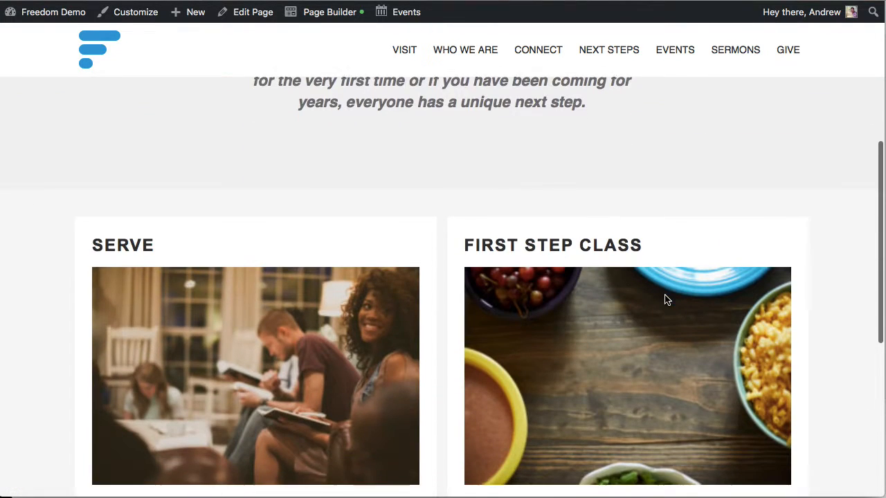
scroll(664, 299, "down", 3)
scroll(665, 300, "up", 8)
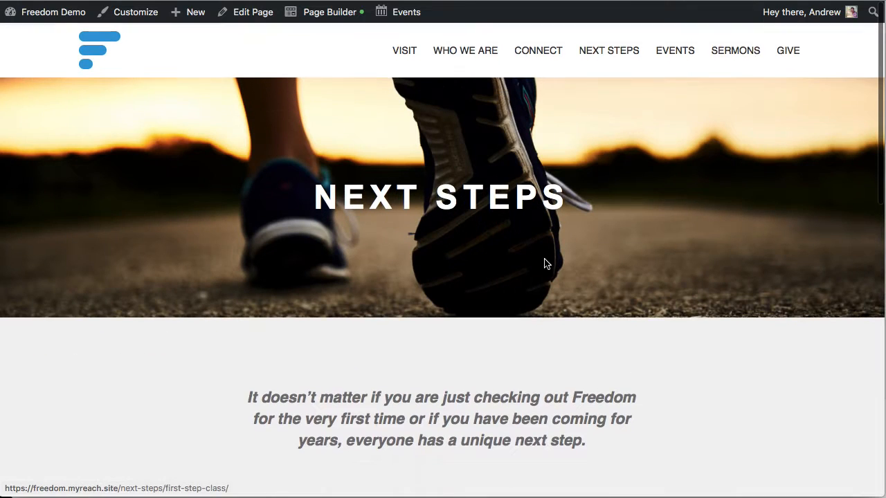
scroll(623, 322, "down", 5)
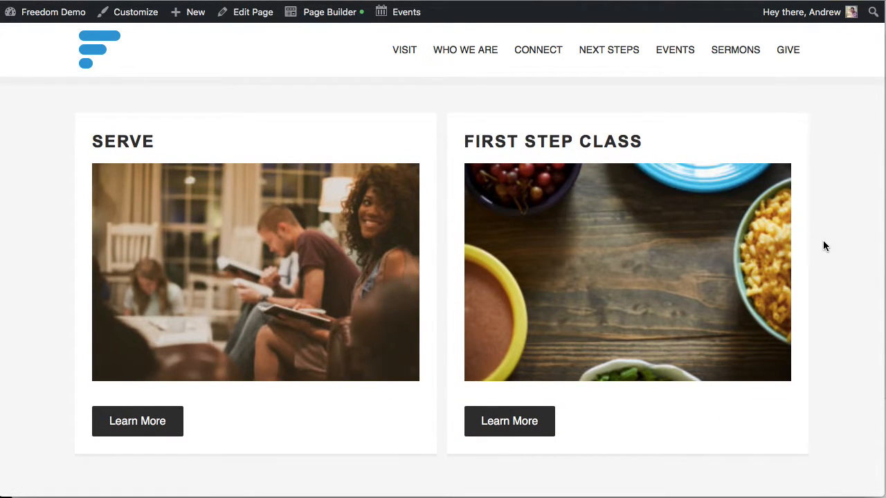
scroll(823, 244, "down", 2)
scroll(823, 244, "up", 5)
scroll(823, 244, "up", 5)
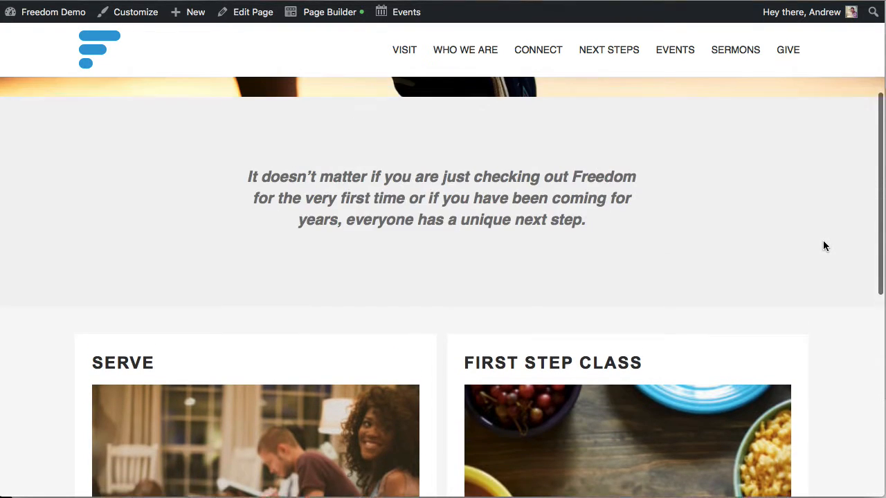
scroll(818, 358, "down", 4)
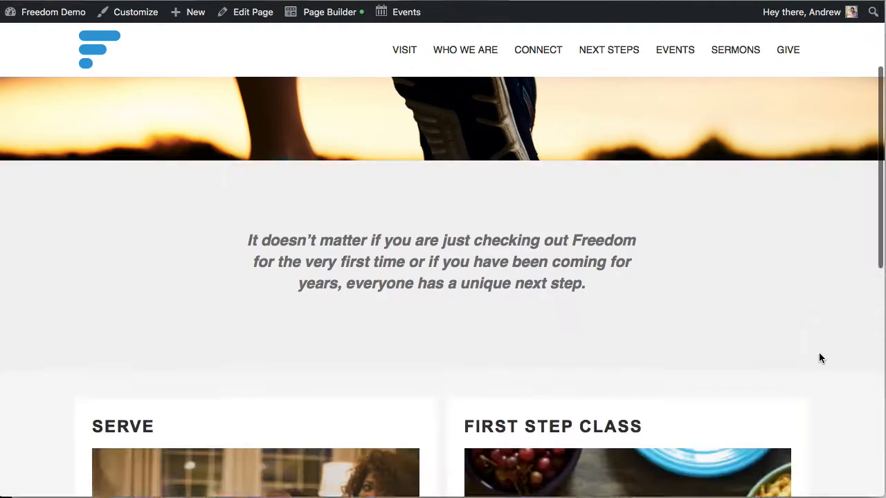
scroll(819, 358, "up", 2)
scroll(819, 358, "up", 2)
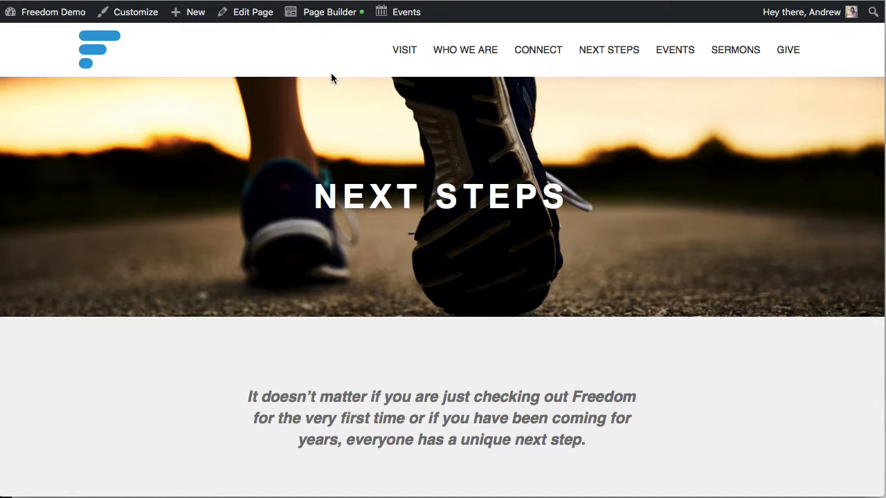
Open the page in Page Builder and review the background photo settings of the header banner row.
mouse_move(322, 15)
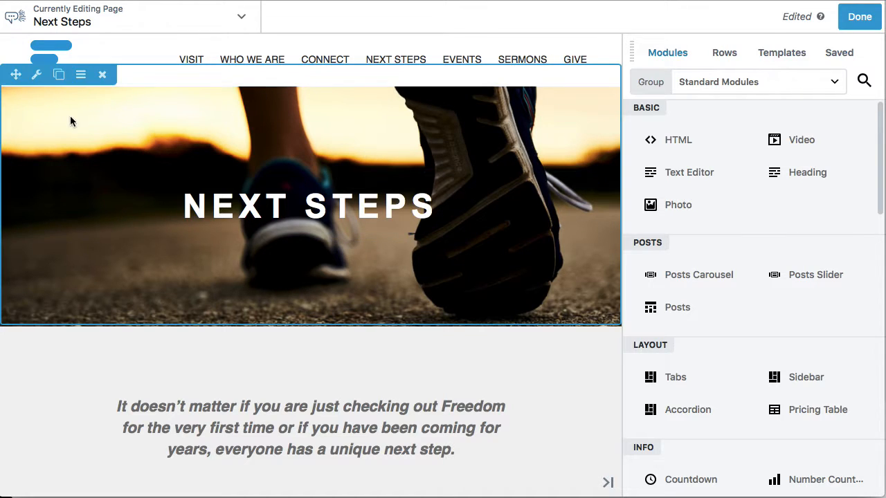
left_click(37, 77)
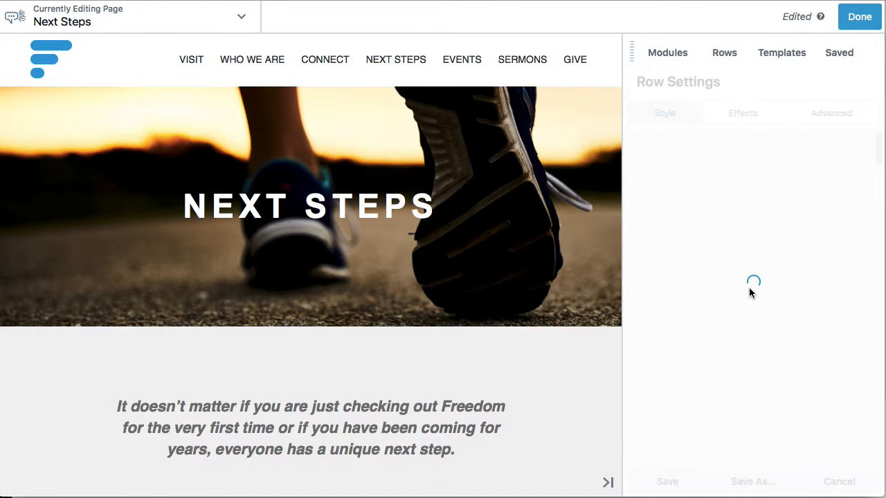
scroll(790, 290, "down", 5)
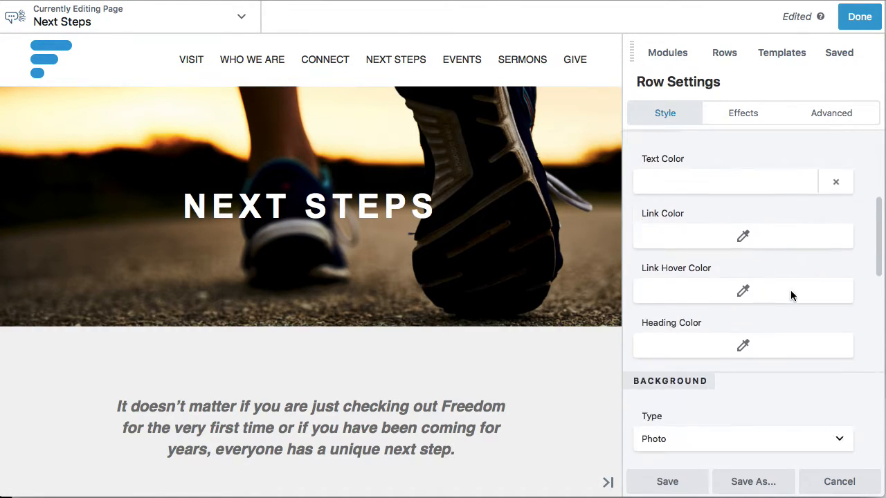
scroll(790, 290, "down", 8)
mouse_move(62, 83)
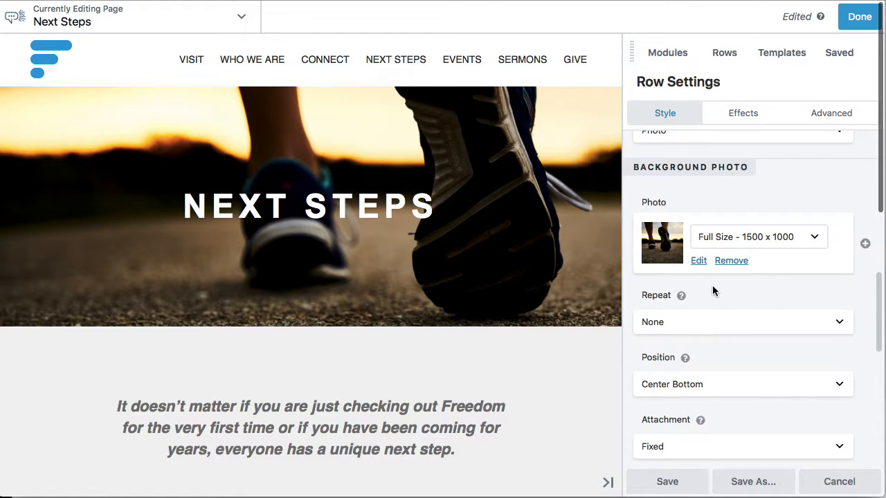
scroll(698, 184, "down", 1)
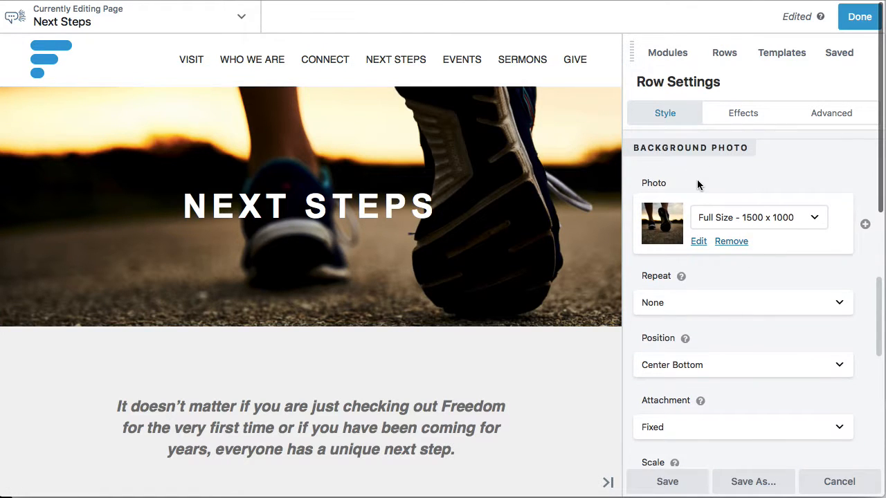
scroll(697, 179, "down", 1)
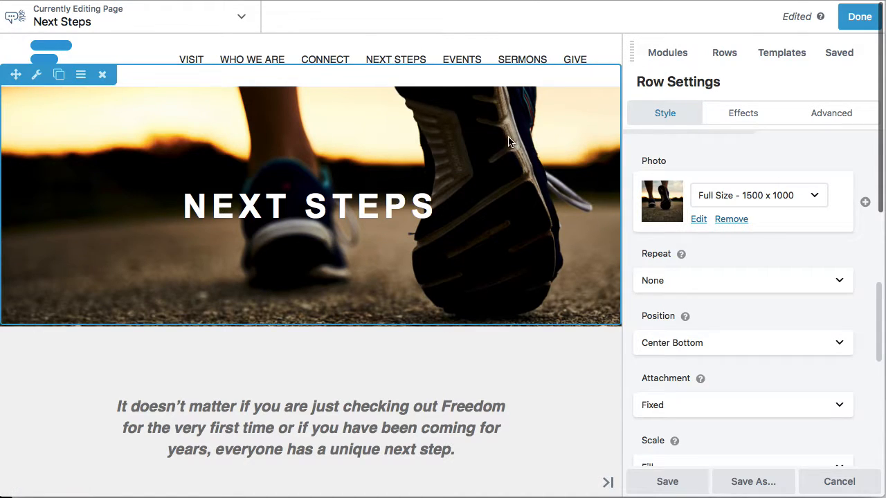
scroll(508, 142, "down", 1)
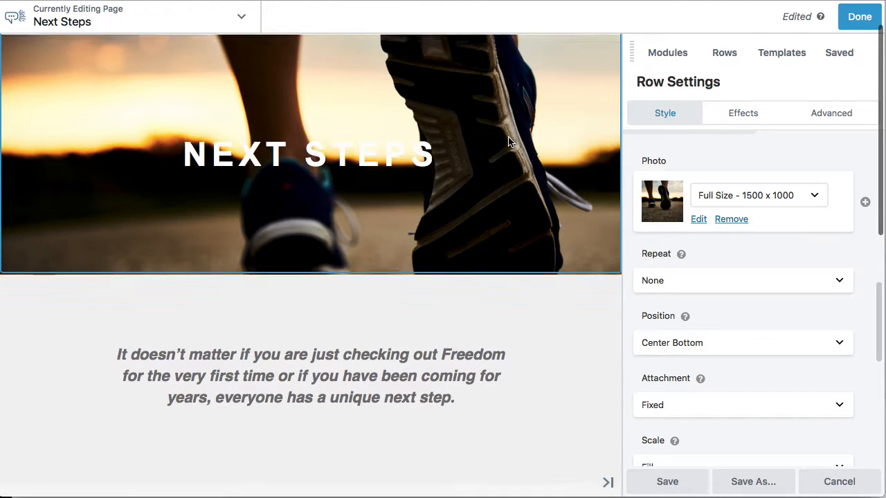
scroll(509, 142, "up", 1)
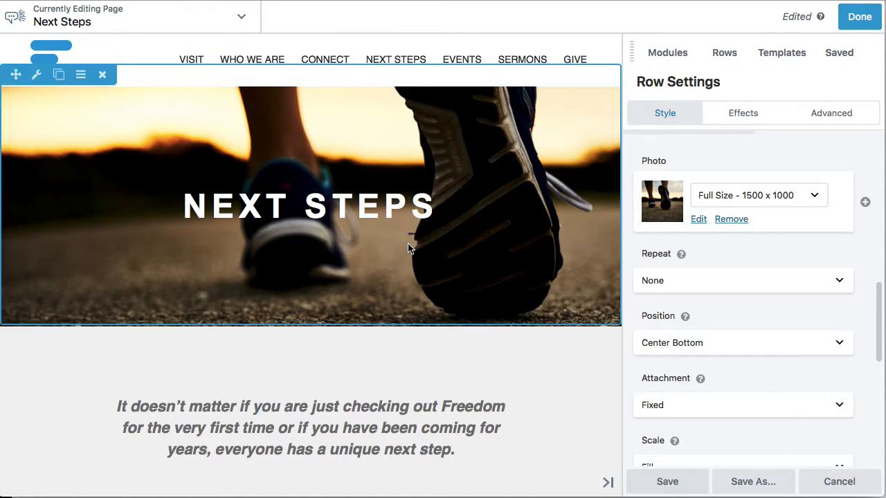
Connect the banner heading to the Post Title field and save the heading module.
left_click(383, 206)
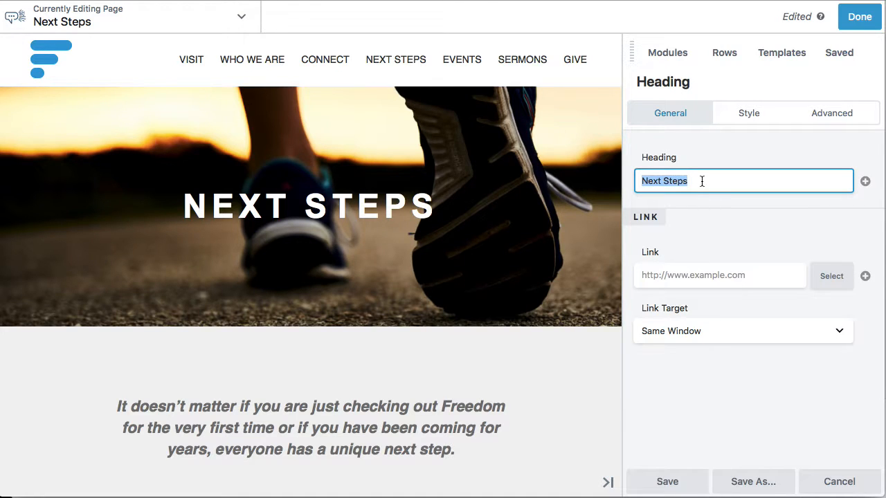
left_click(702, 180)
left_click(865, 181)
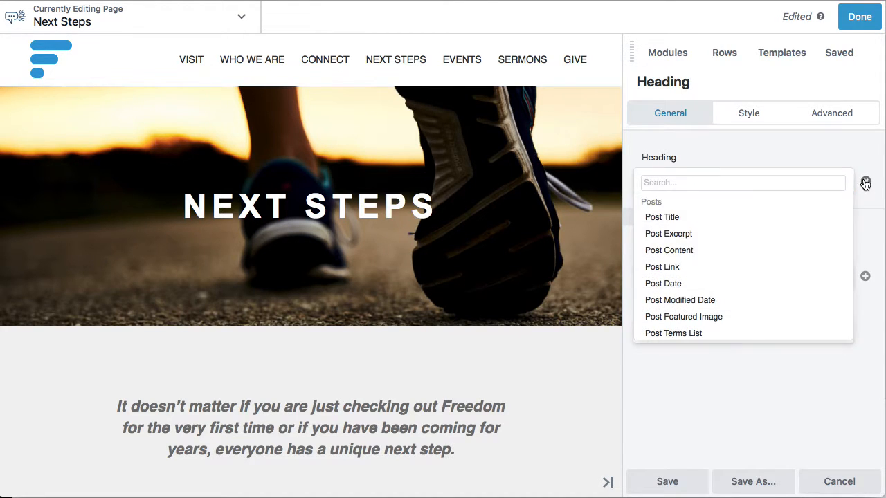
mouse_move(653, 219)
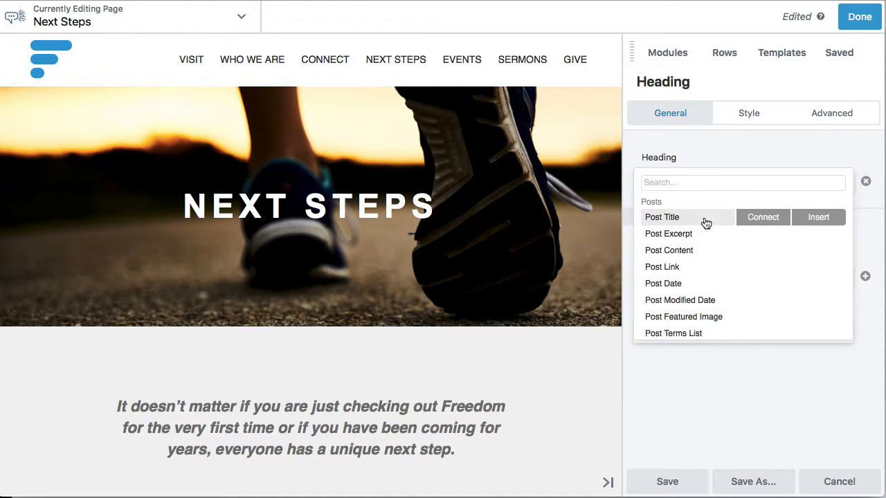
left_click(766, 219)
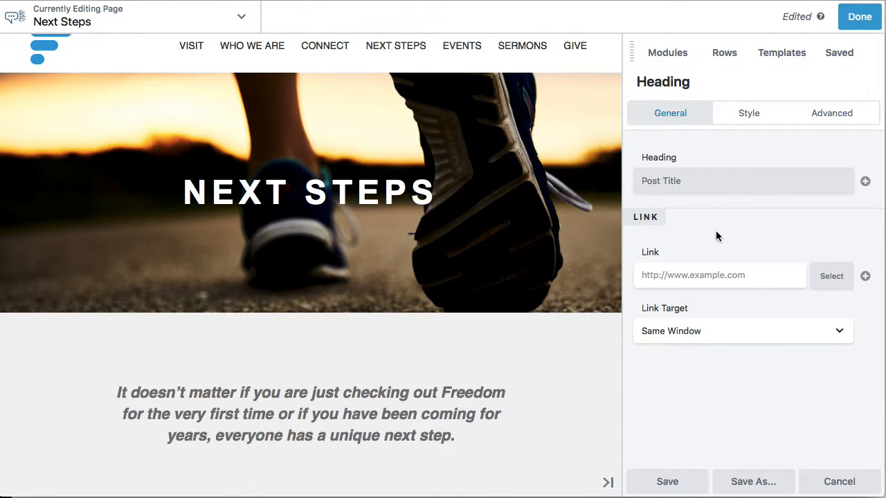
left_click(669, 481)
Open the intro text below the banner for editing, review its content and save the module.
scroll(476, 319, "down", 3)
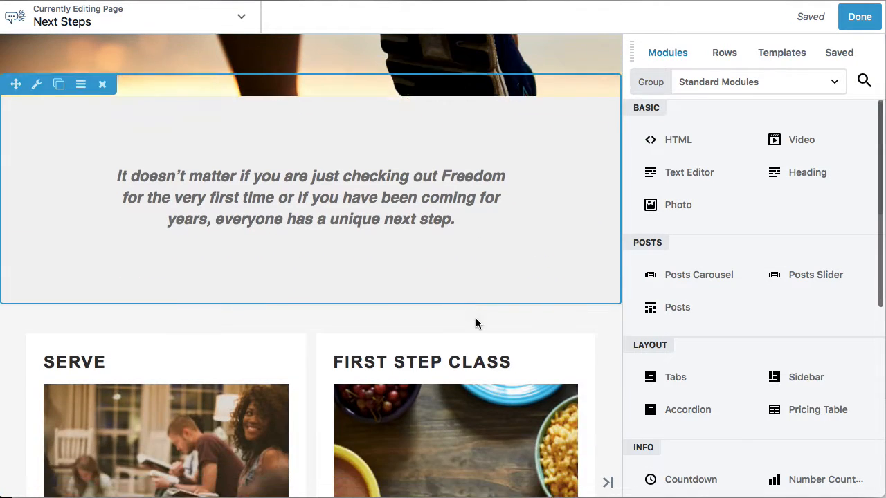
scroll(476, 318, "up", 1)
scroll(339, 211, "up", 2)
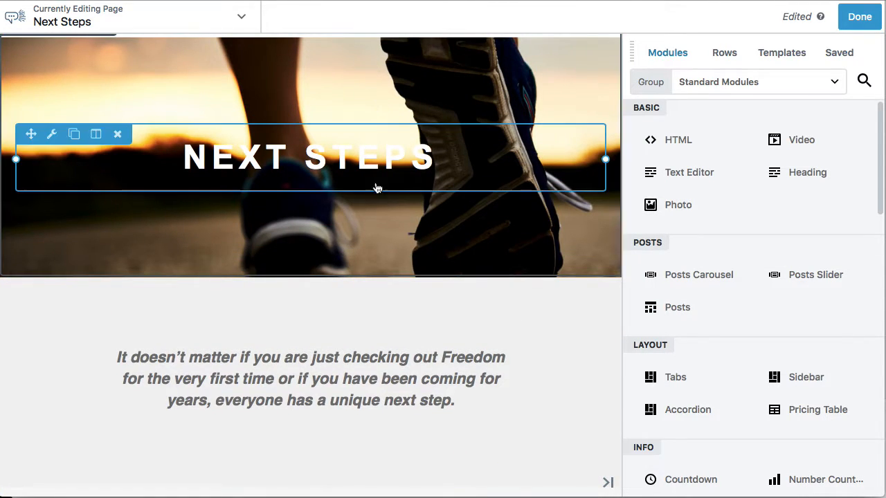
scroll(439, 316, "down", 2)
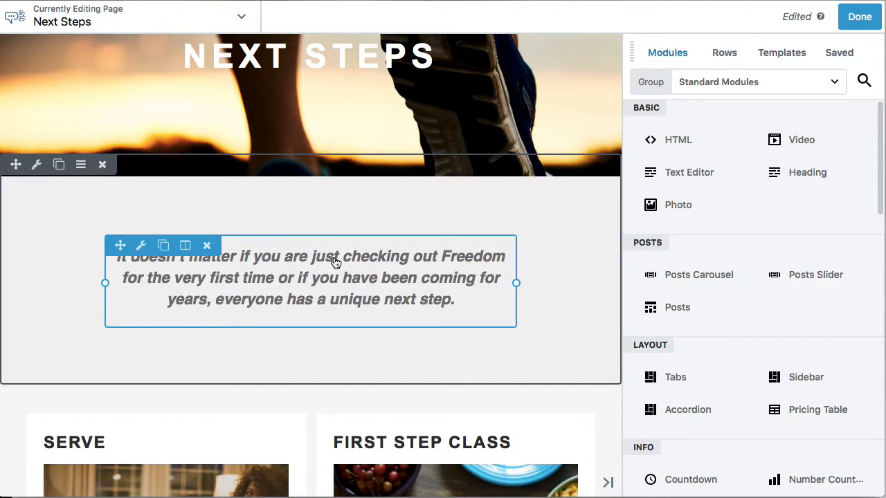
left_click(315, 274)
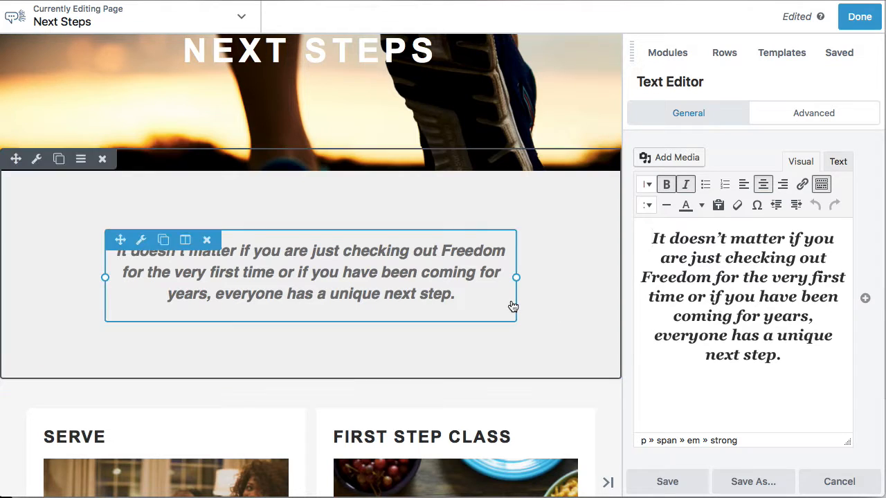
left_click(668, 482)
Open the query settings of the posts module with the Serve card, keep Pages as post type, and review the Church Filter settings.
scroll(533, 301, "down", 5)
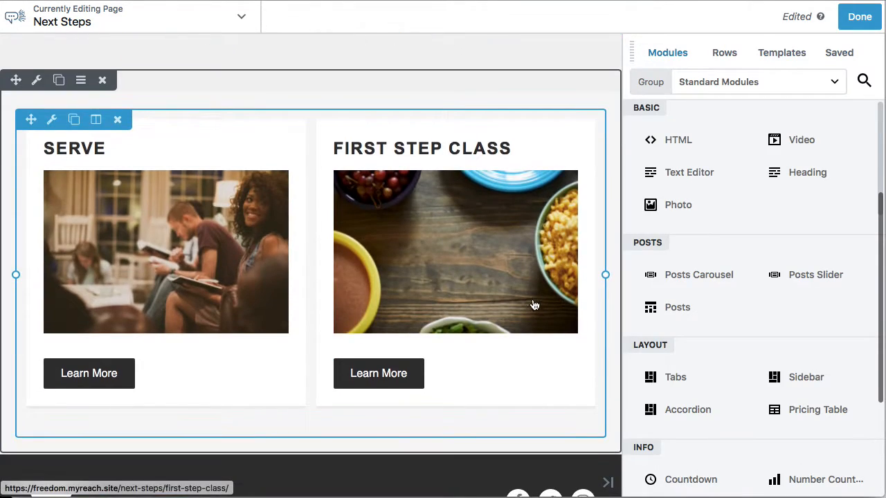
left_click(309, 200)
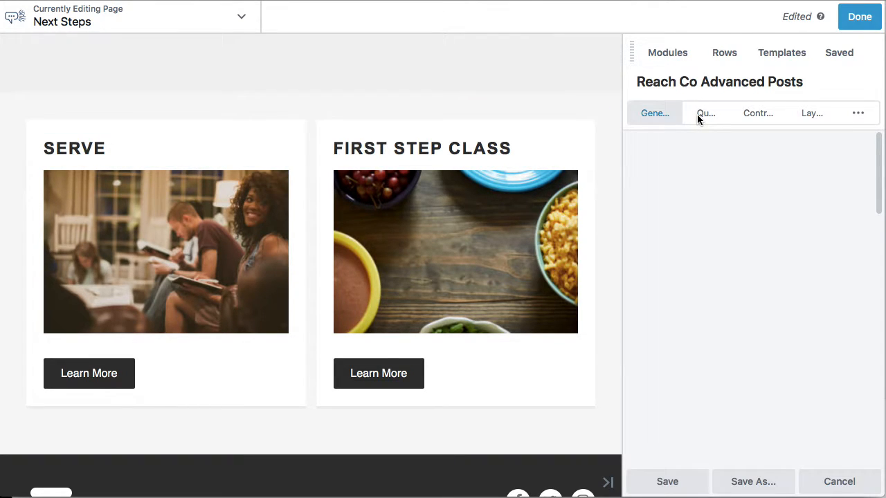
left_click(698, 114)
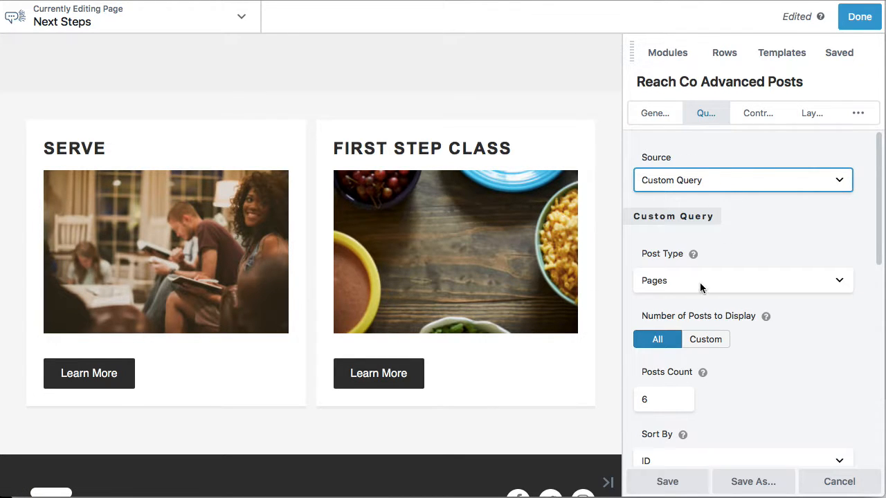
left_click(664, 280)
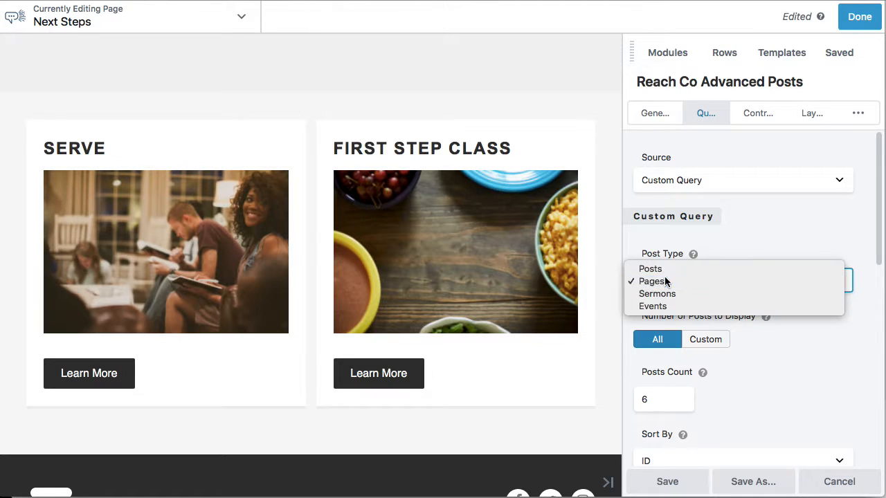
left_click(666, 281)
scroll(762, 336, "down", 3)
scroll(761, 336, "down", 5)
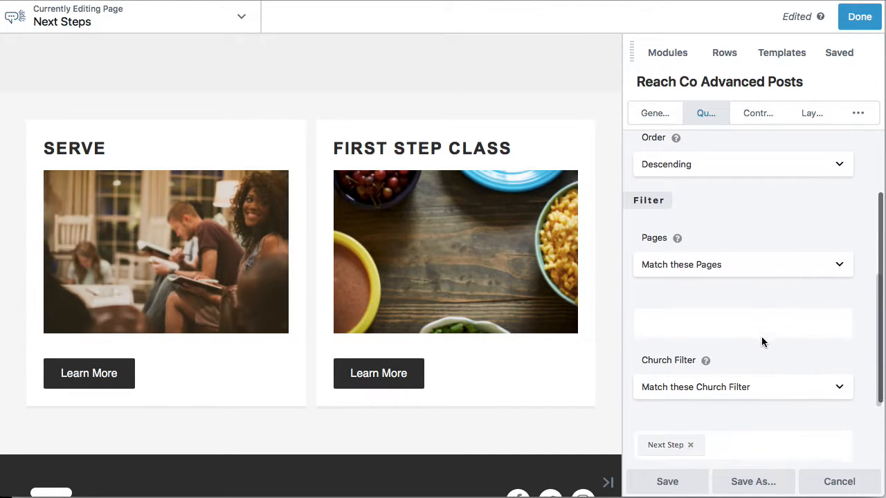
scroll(761, 336, "down", 1)
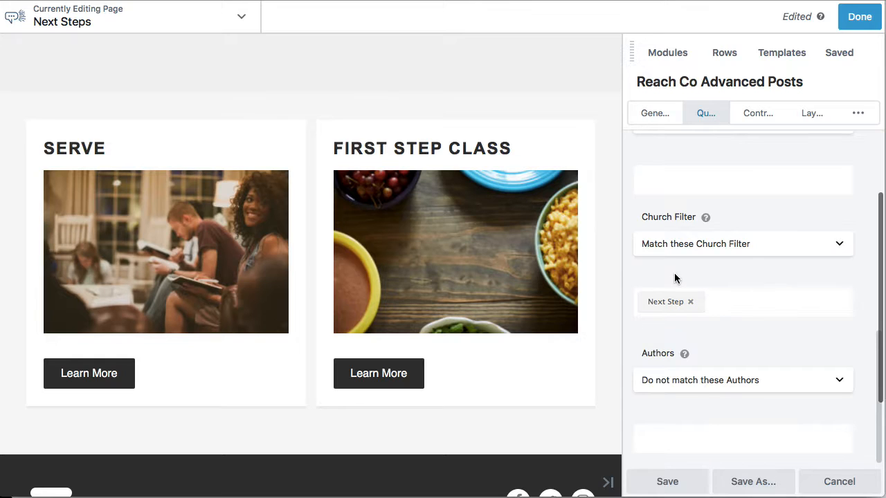
scroll(675, 275, "up", 1)
scroll(675, 274, "down", 1)
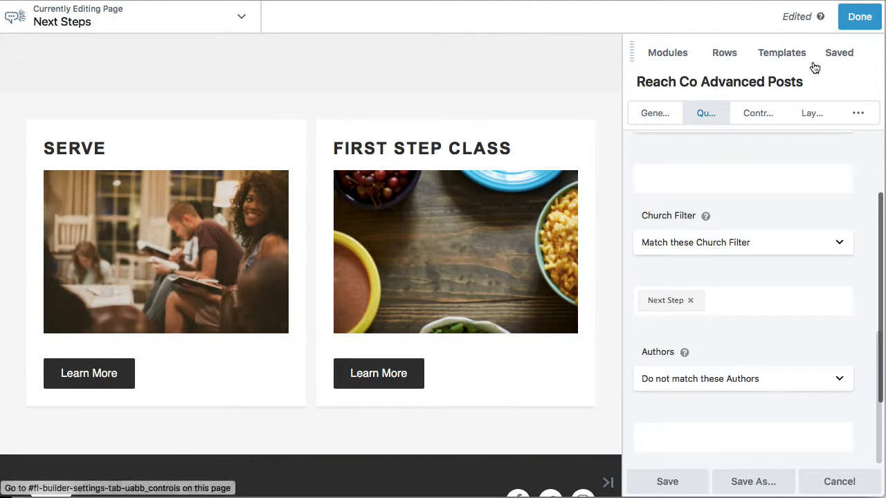
Publish the page changes, exit the builder and check the cards and intro text on the live page.
left_click(859, 16)
left_click(806, 25)
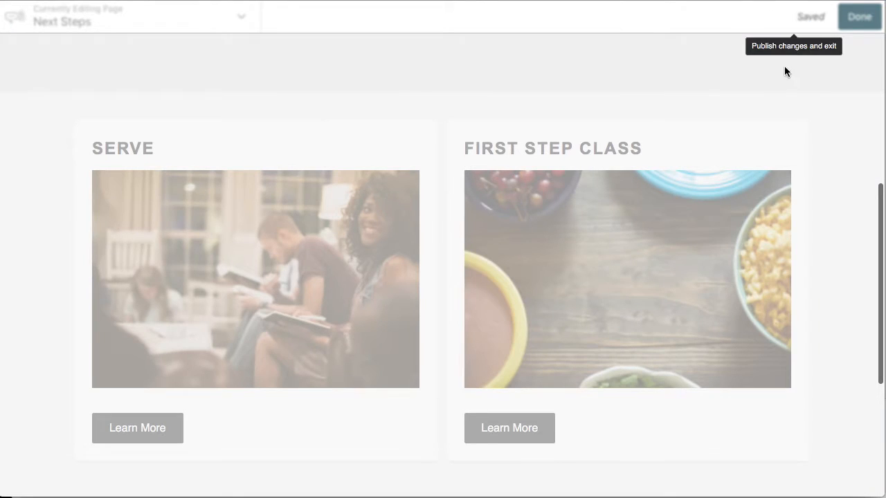
scroll(738, 227, "down", 1)
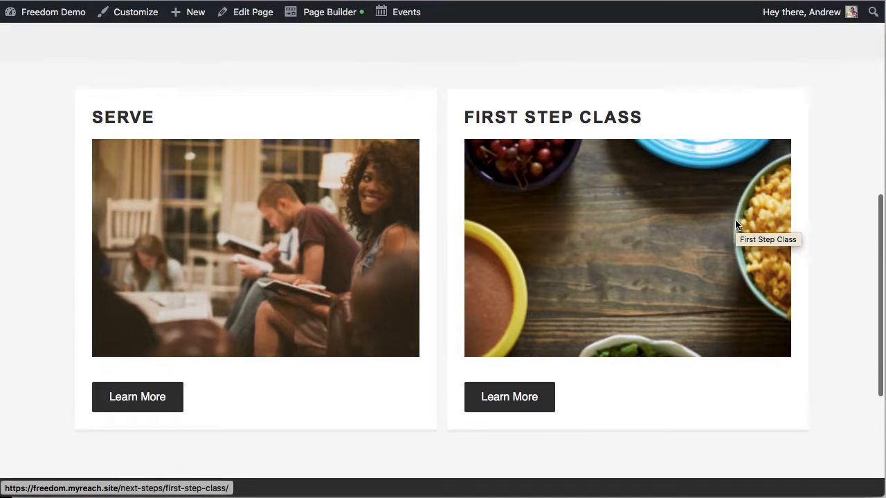
scroll(826, 216, "down", 1)
scroll(825, 215, "up", 1)
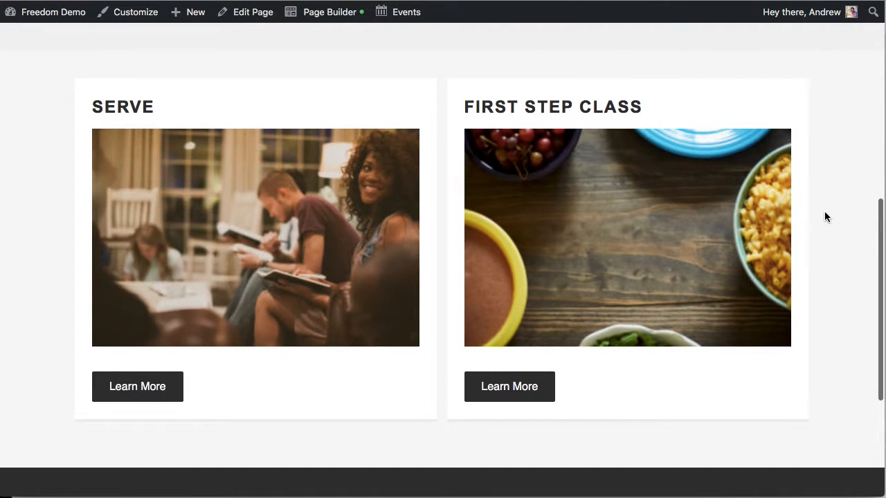
scroll(825, 215, "down", 1)
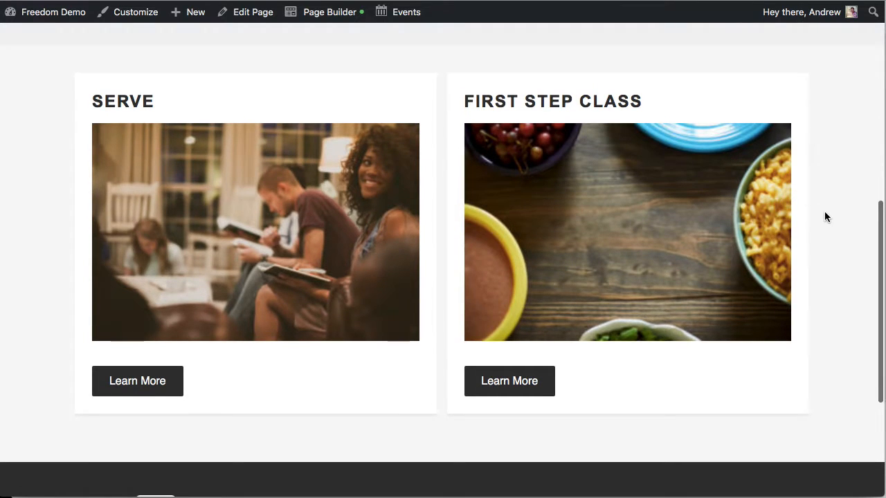
scroll(825, 217, "up", 2)
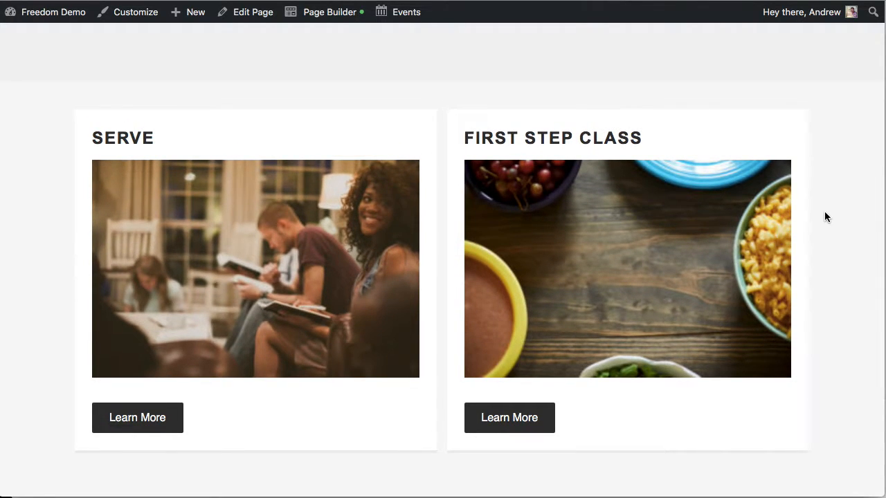
scroll(824, 215, "up", 4)
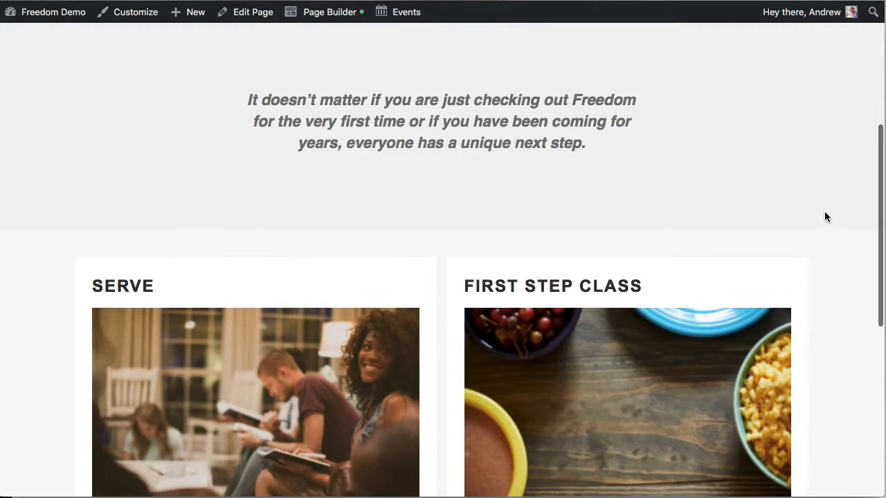
Create a new page titled "Become a Leader".
scroll(371, 162, "up", 6)
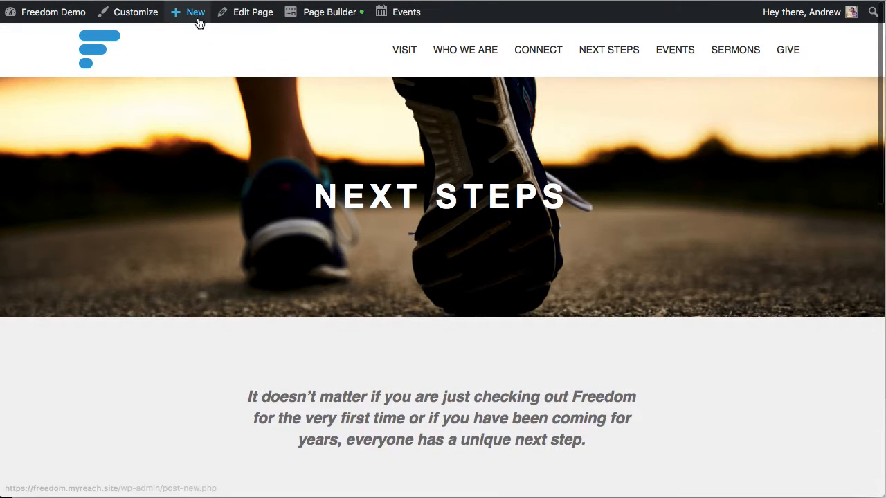
mouse_move(195, 19)
left_click(182, 55)
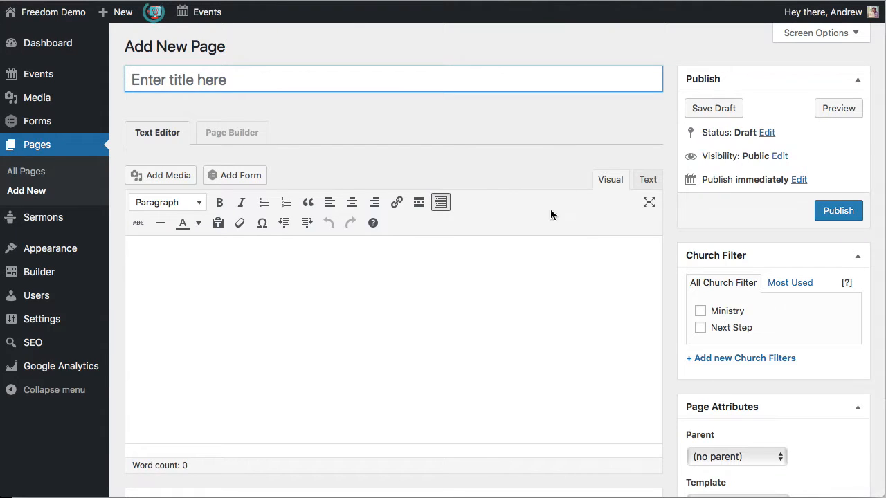
left_click(233, 79)
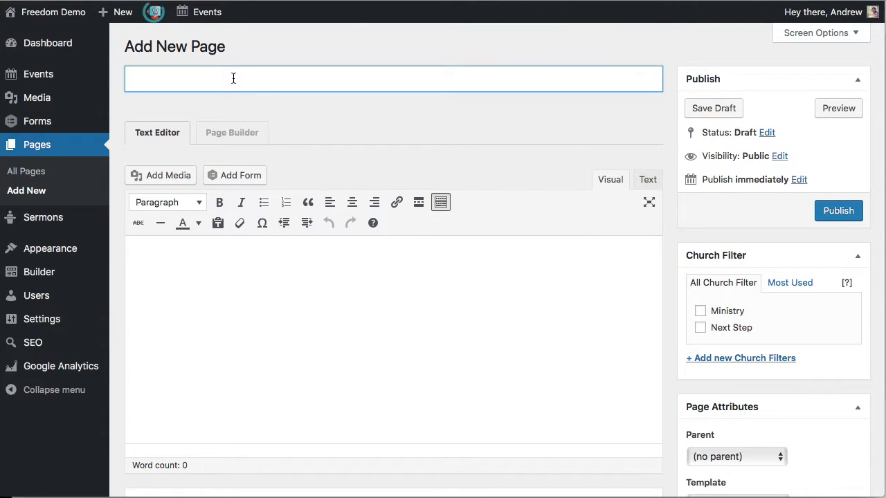
type("Become a Leader")
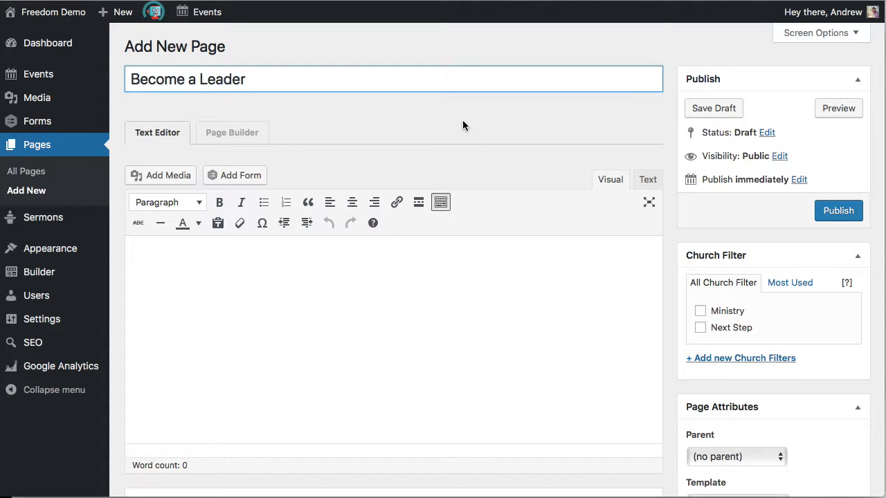
left_click(515, 122)
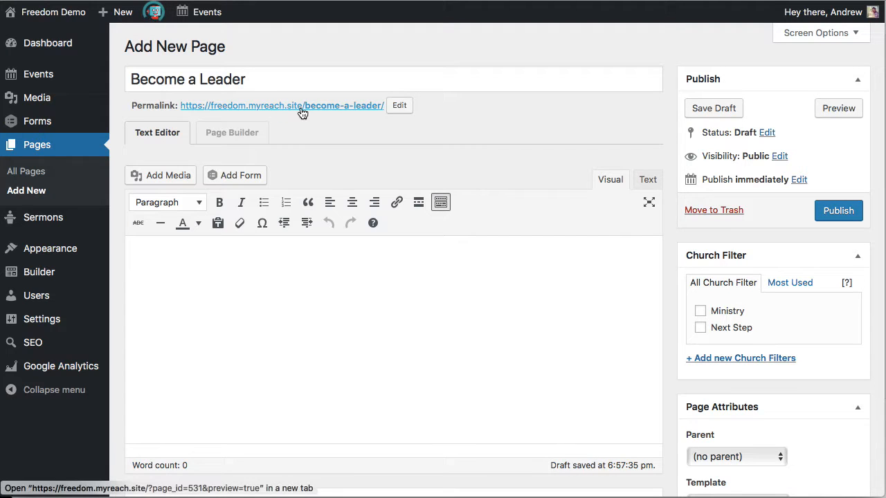
Change the page's permalink slug to "lead".
left_click(403, 108)
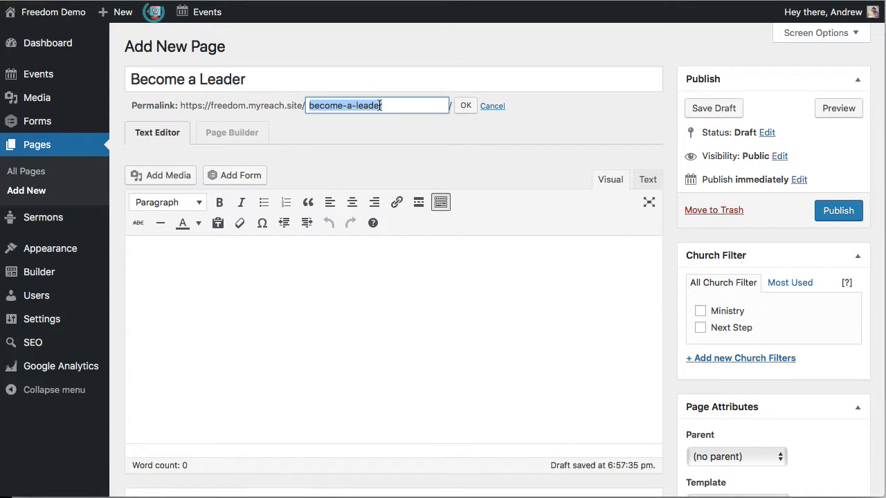
type("lead")
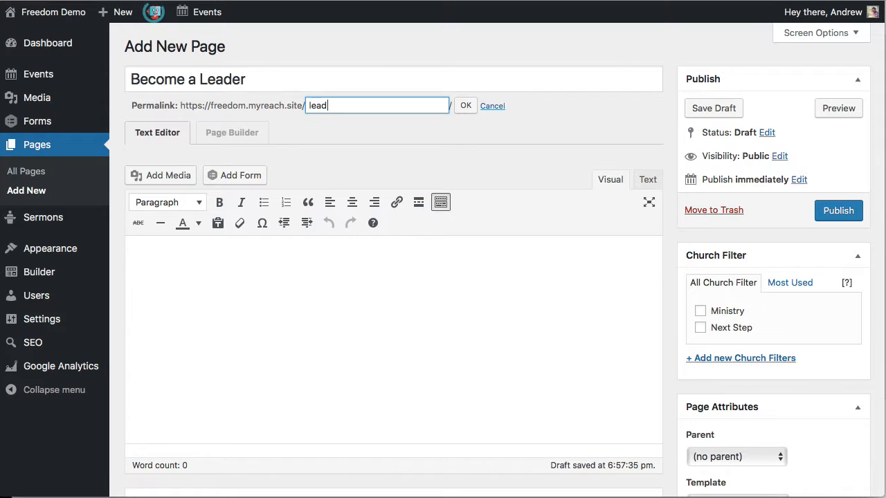
left_click(465, 106)
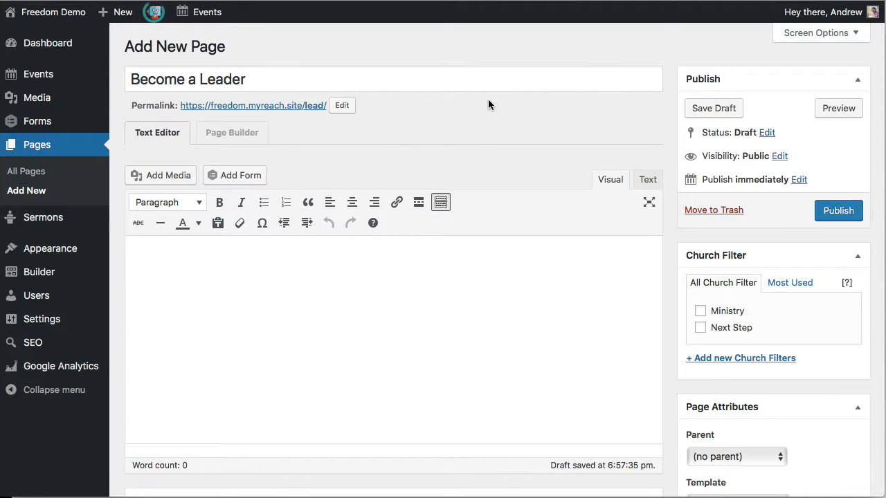
Review the page's SEO settings, covering the custom title and description and the social Open Graph, Twitter and image fields.
scroll(664, 191, "down", 4)
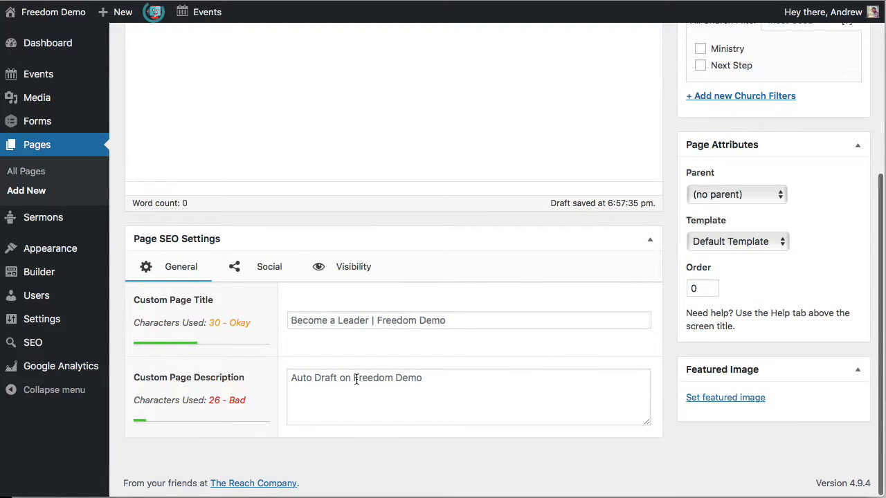
left_click(334, 381)
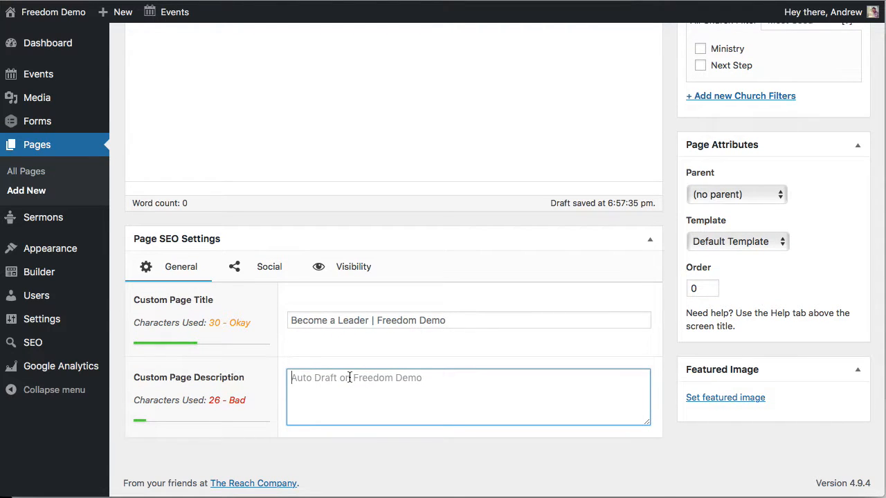
left_click(302, 378)
left_click(368, 339)
left_click(382, 395)
left_click(318, 349)
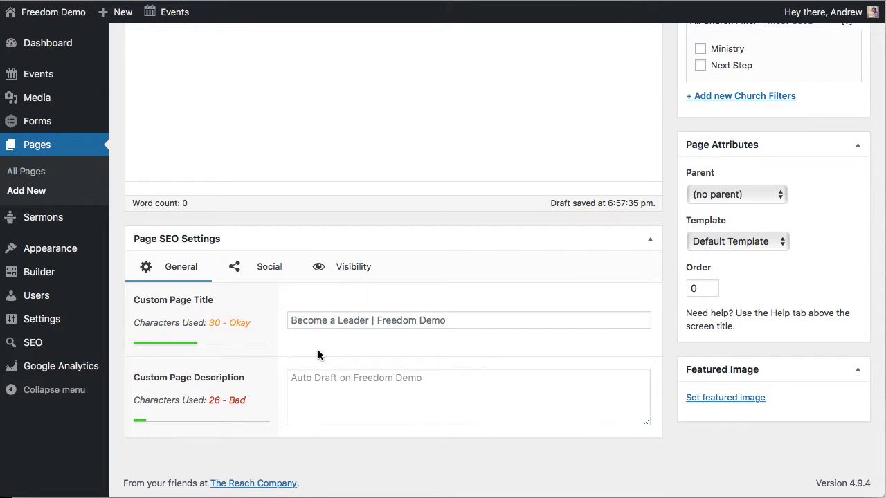
left_click(267, 268)
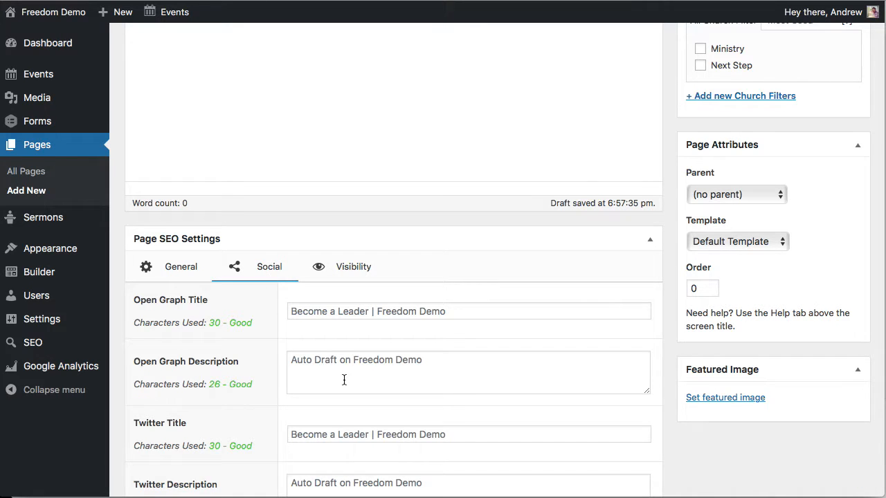
scroll(344, 379, "down", 3)
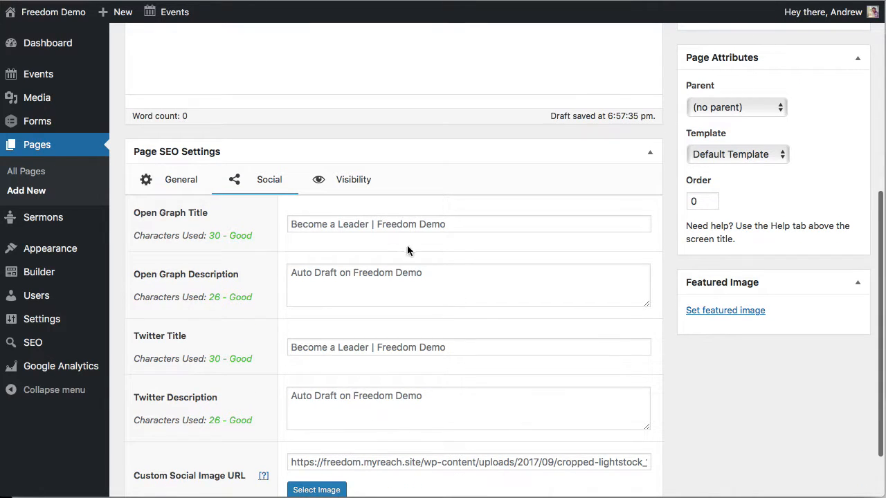
scroll(431, 403, "down", 1)
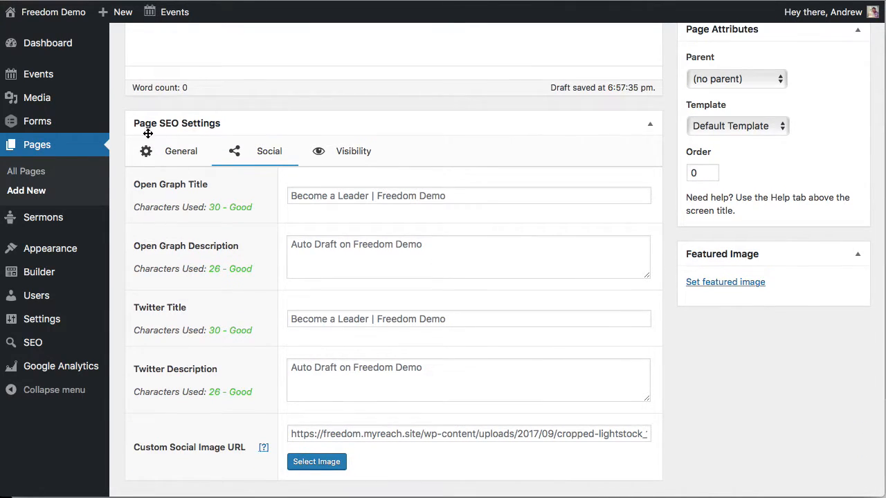
scroll(419, 346, "down", 2)
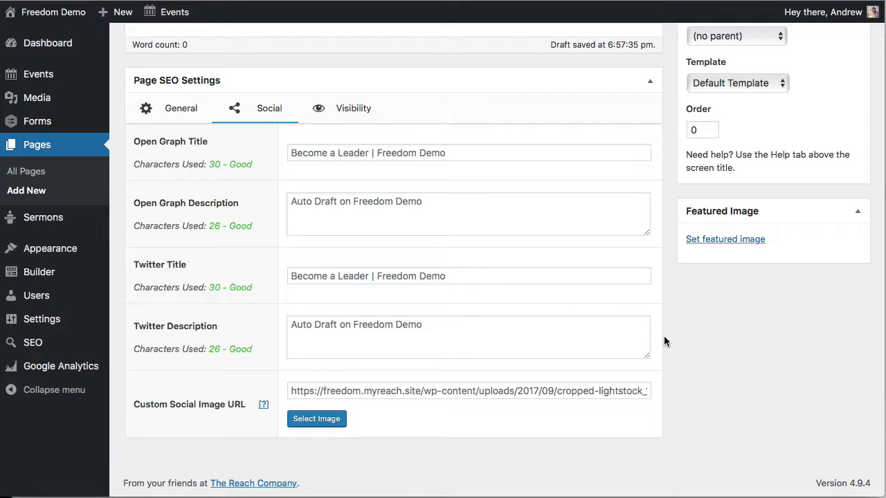
scroll(666, 335, "down", 1)
Assign the Next Step church filter to the page and set its parent page to Next Steps.
scroll(681, 254, "up", 10)
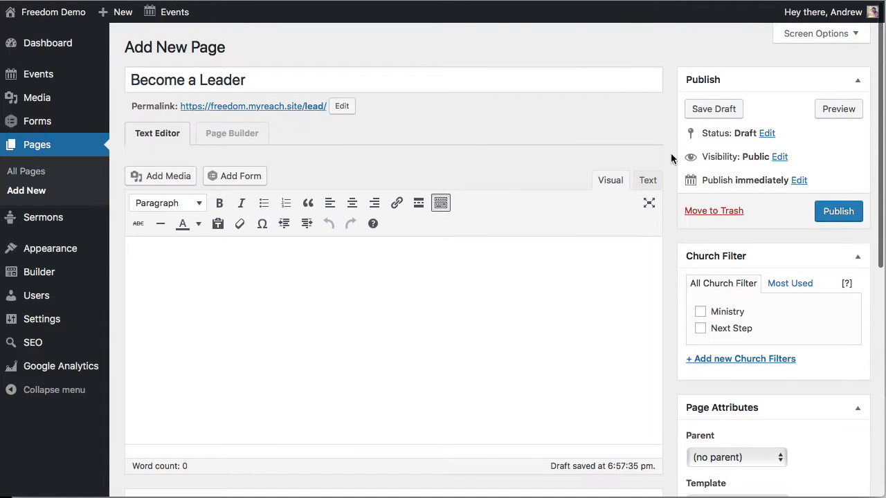
scroll(672, 263, "down", 2)
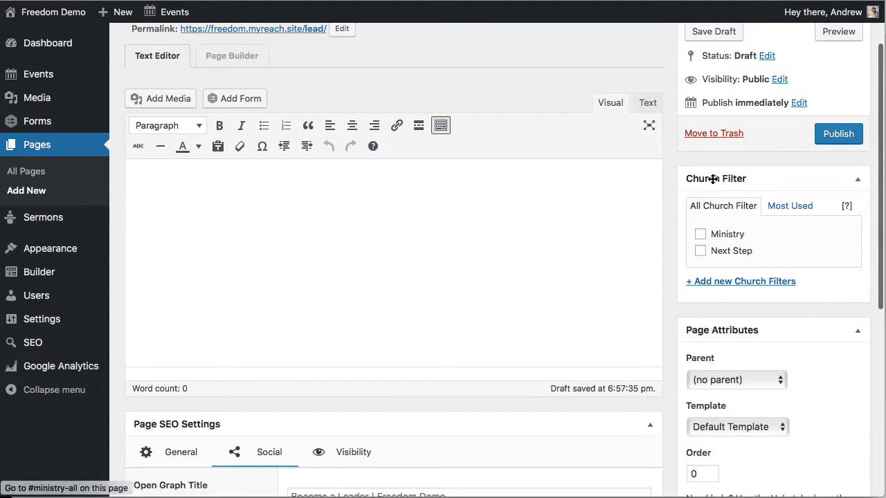
left_click(701, 250)
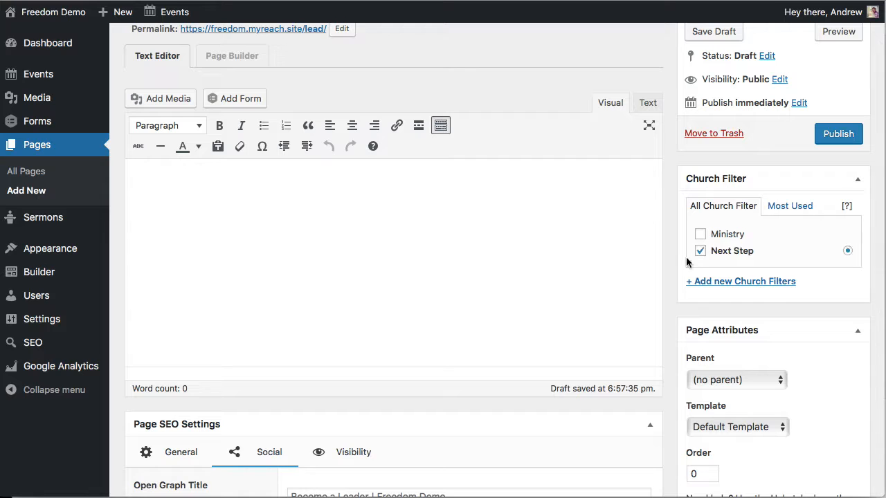
scroll(669, 267, "down", 5)
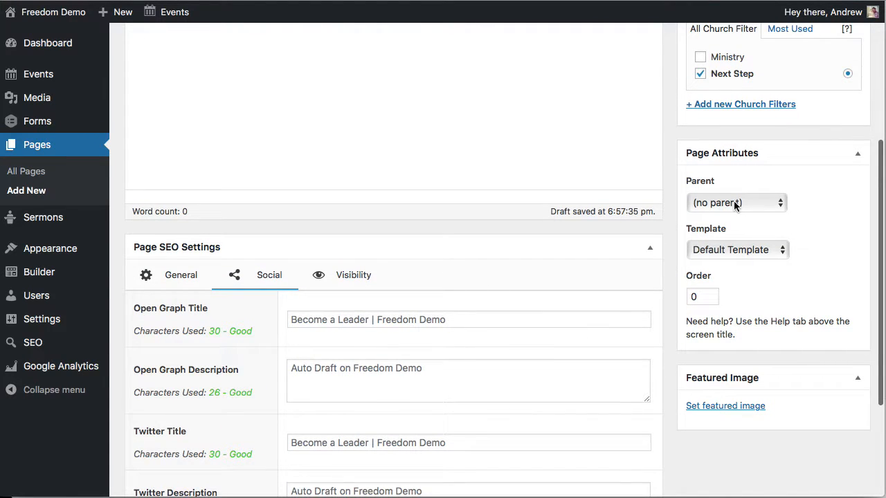
left_click(737, 203)
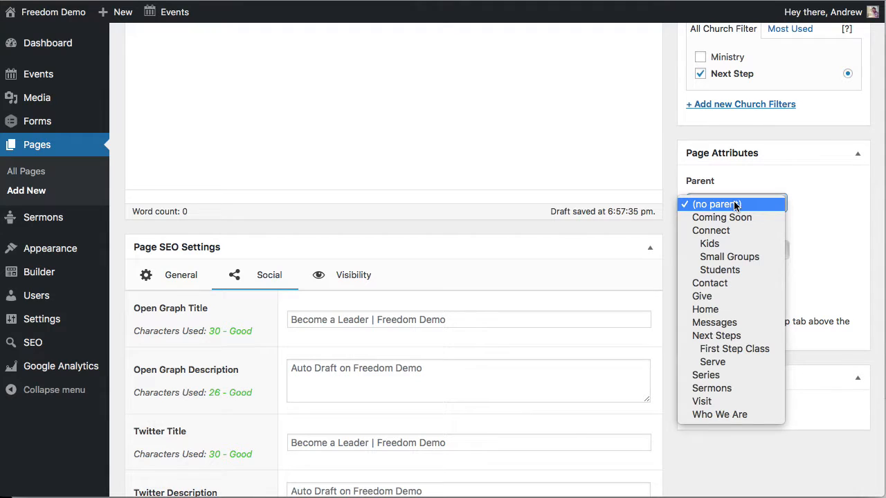
left_click(723, 339)
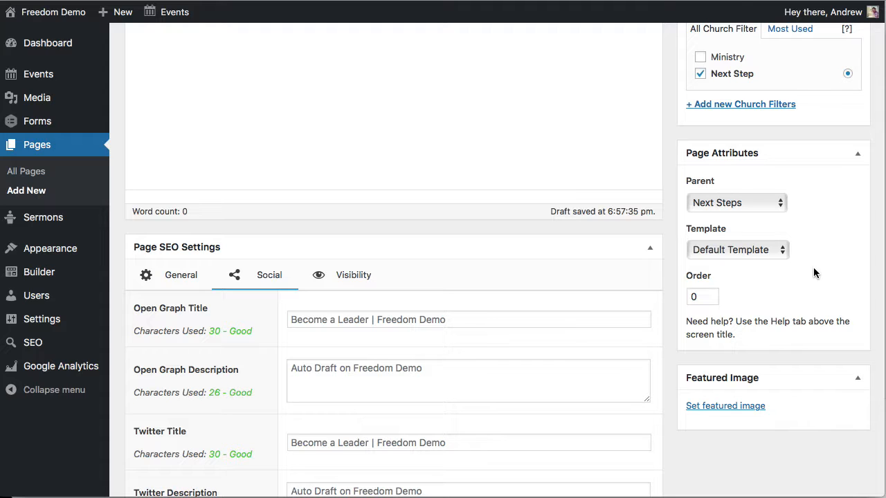
Set the media library photo of a laptop, phone and tablet on a wooden desk as the page's featured image.
left_click(722, 405)
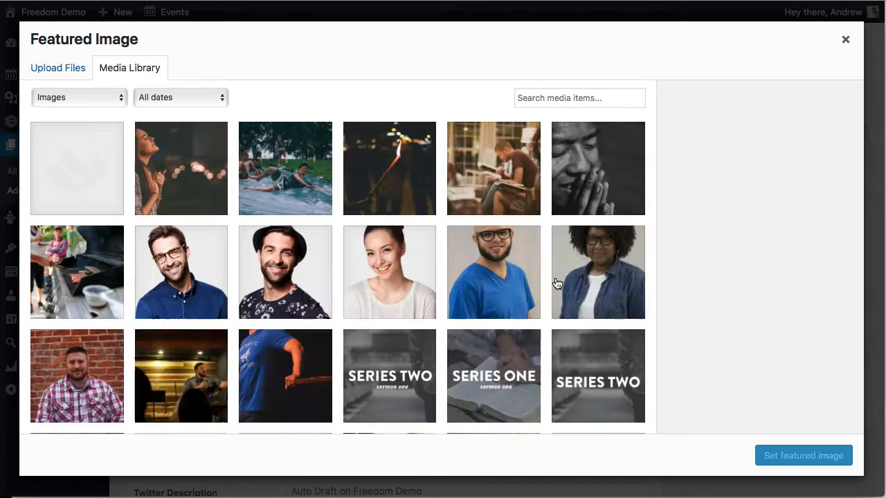
scroll(557, 283, "down", 5)
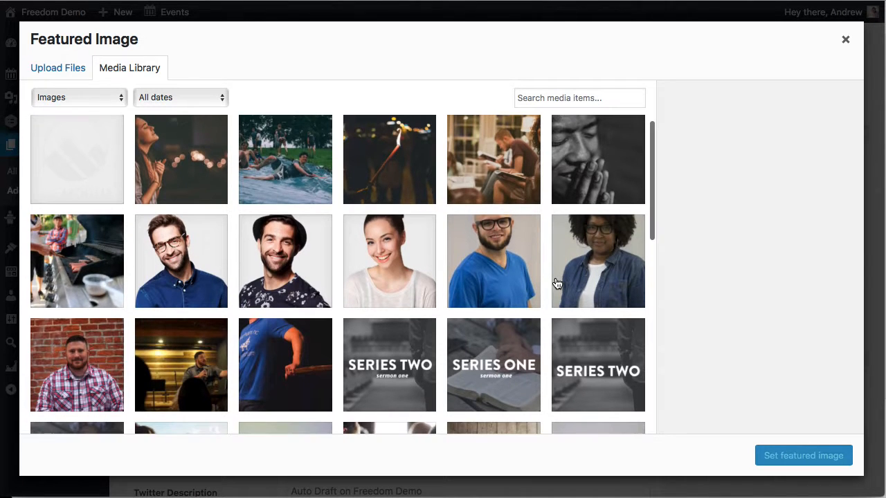
scroll(557, 284, "down", 5)
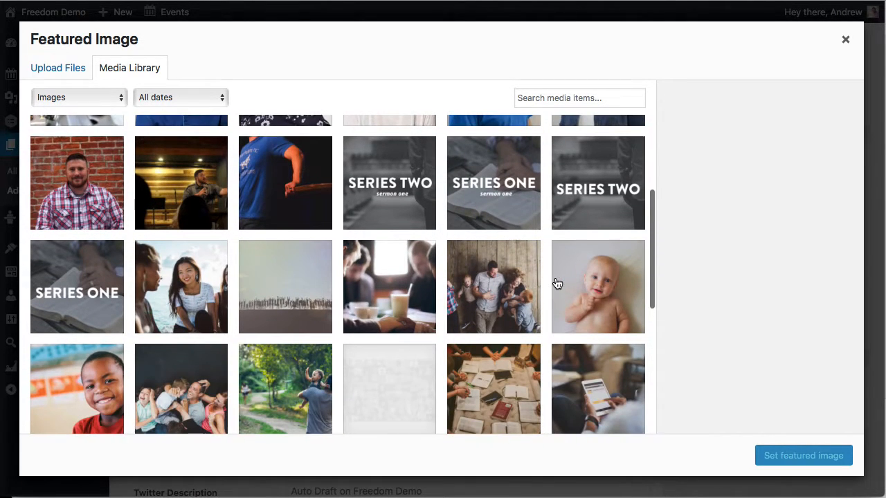
scroll(557, 284, "down", 3)
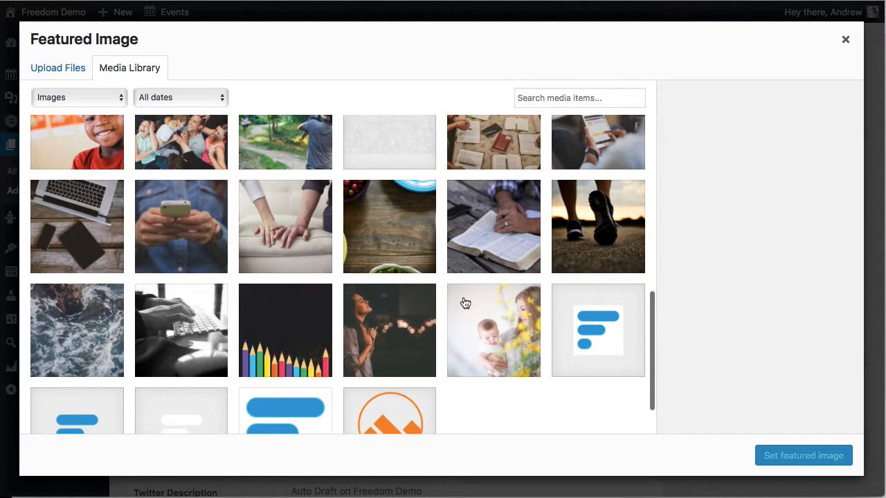
left_click(68, 202)
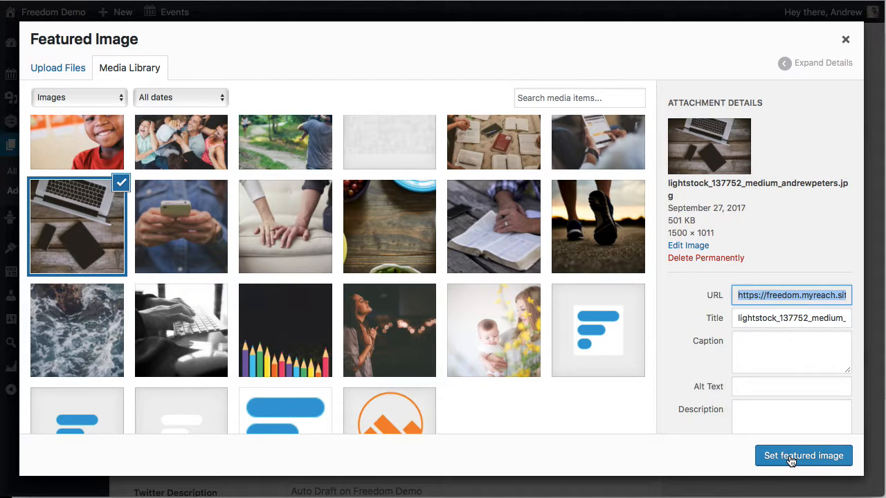
left_click(799, 456)
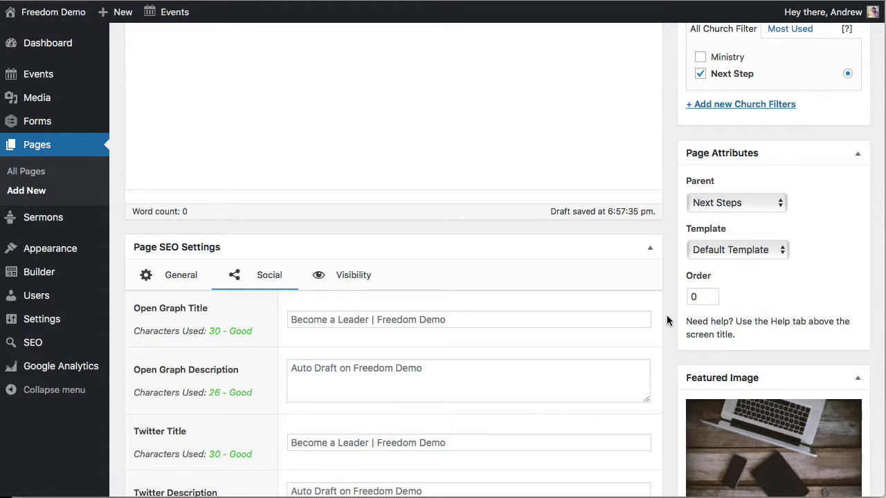
Publish the Become a Leader page and open it in the Page Builder.
scroll(666, 315, "up", 5)
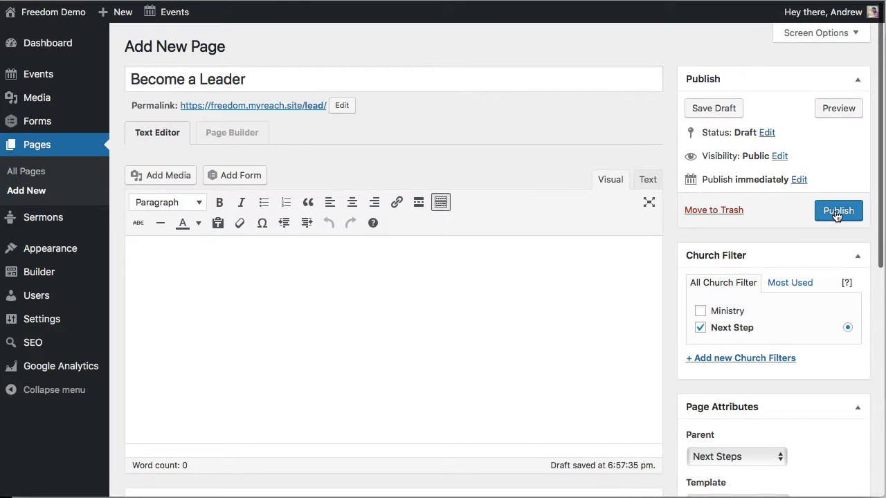
left_click(854, 221)
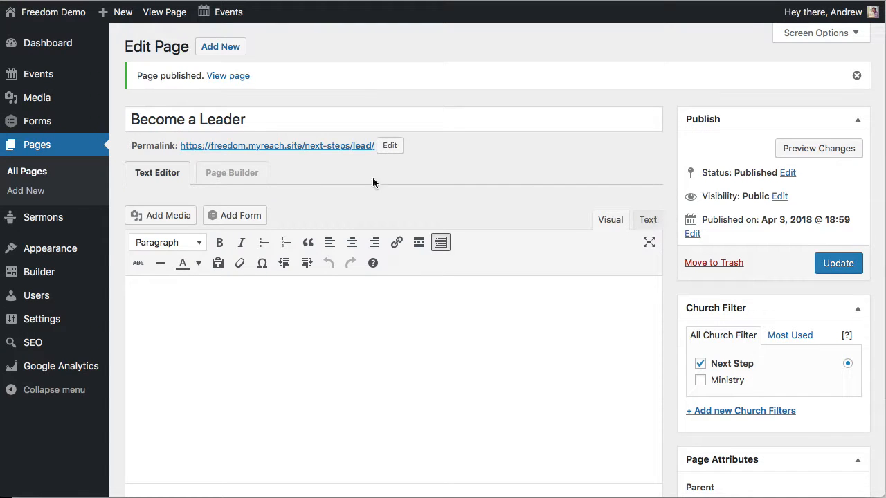
left_click(233, 174)
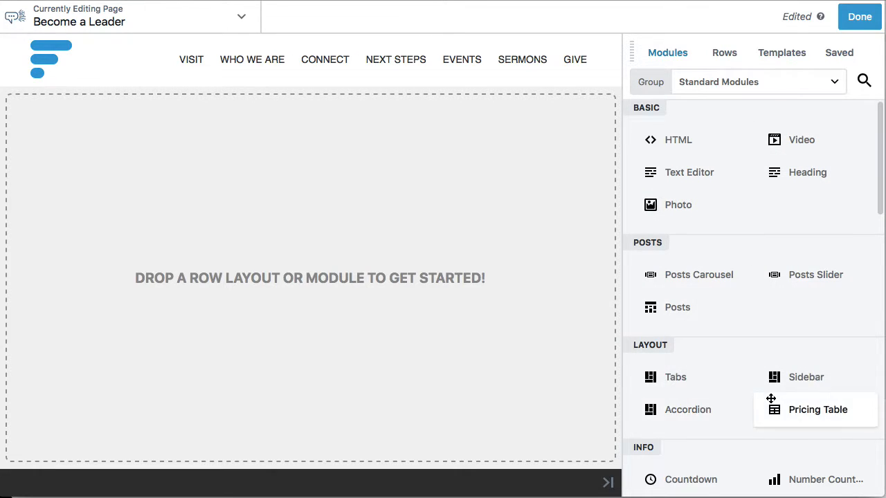
Look through the available modules and saved rows, and apply the "Next Steps w/ Form" template to the empty page.
left_click(723, 51)
left_click(668, 53)
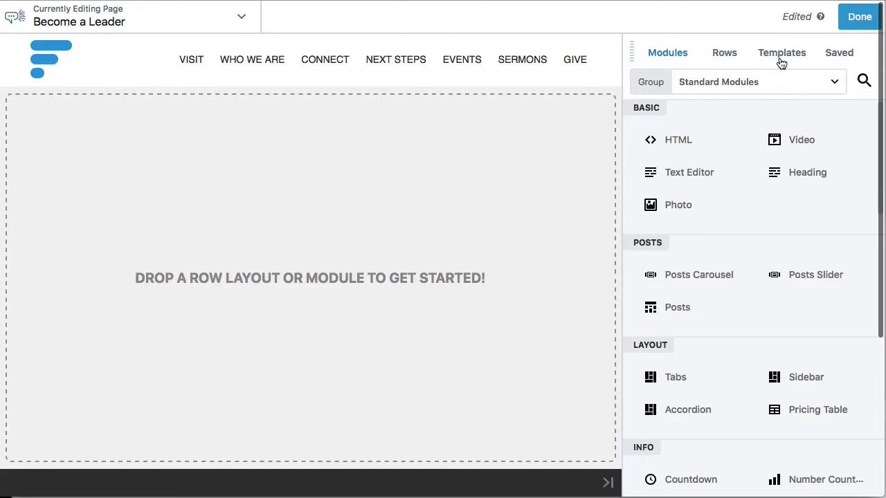
left_click(838, 55)
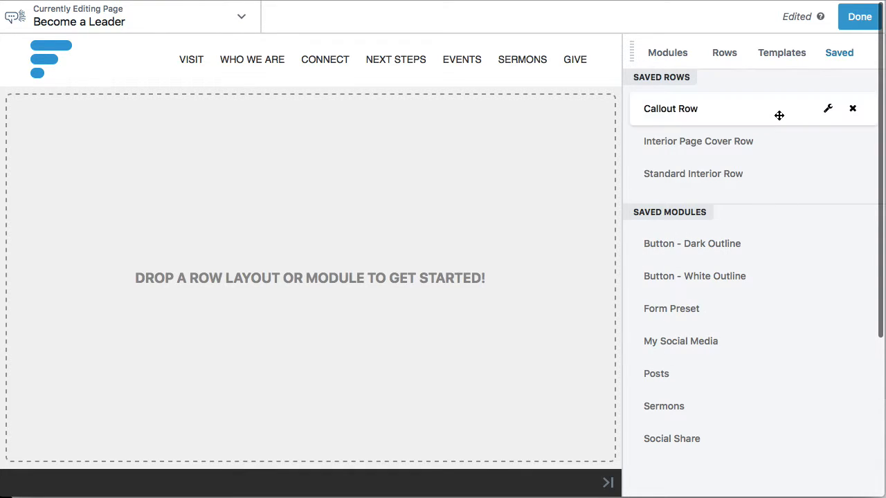
left_click(788, 58)
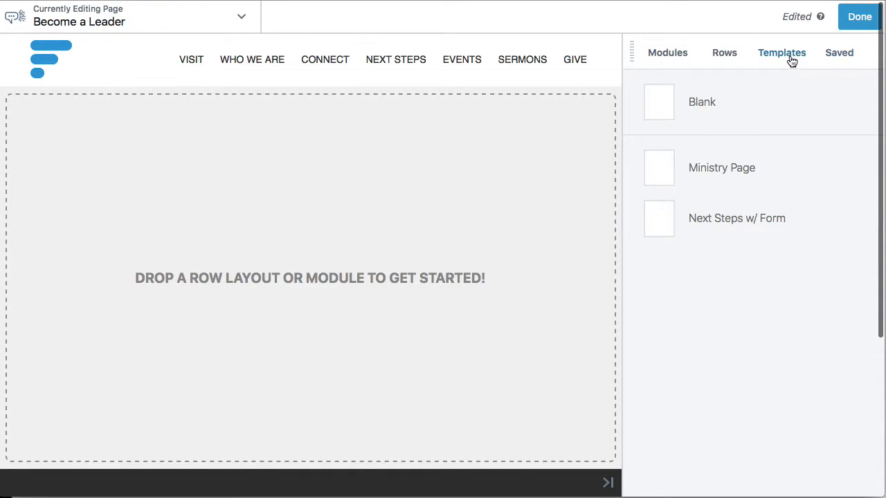
left_click(766, 224)
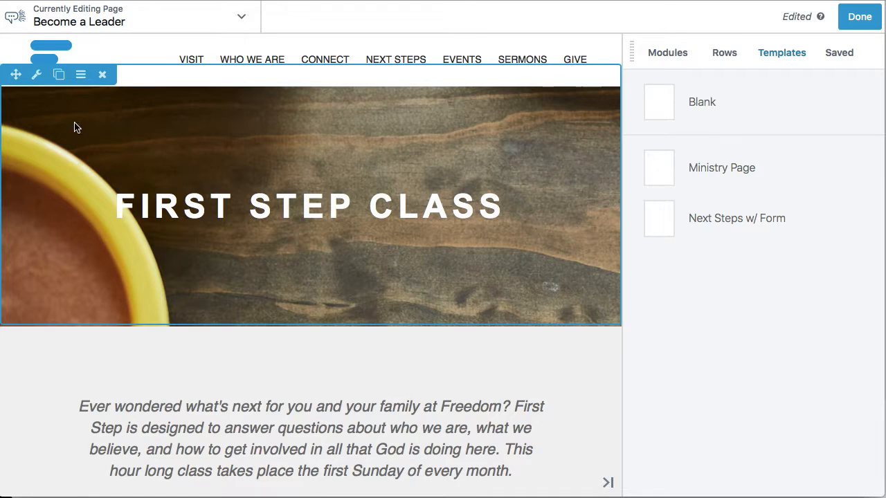
Set the header row's background photo to the media library image of hands on an open Bible.
left_click(37, 75)
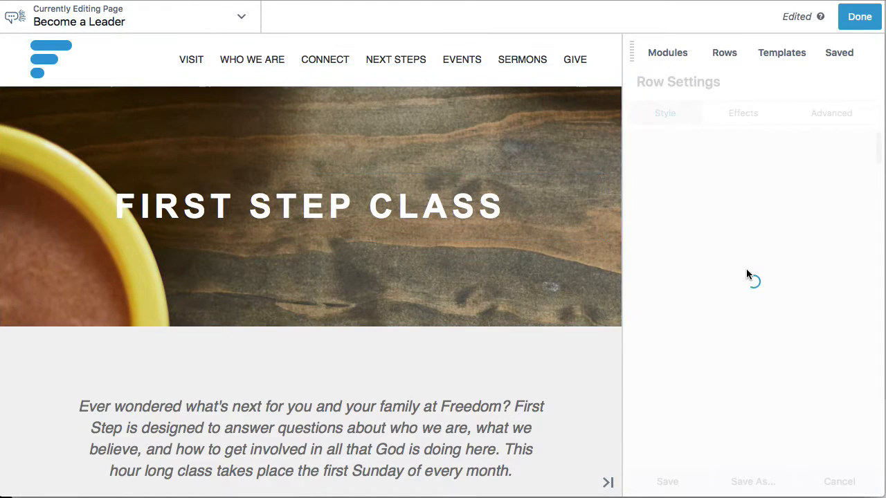
scroll(753, 339, "down", 5)
scroll(753, 340, "down", 8)
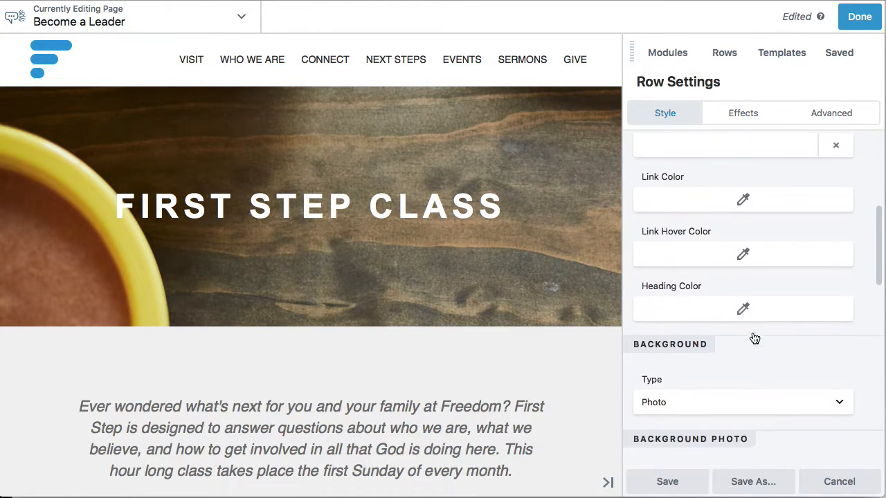
left_click(698, 331)
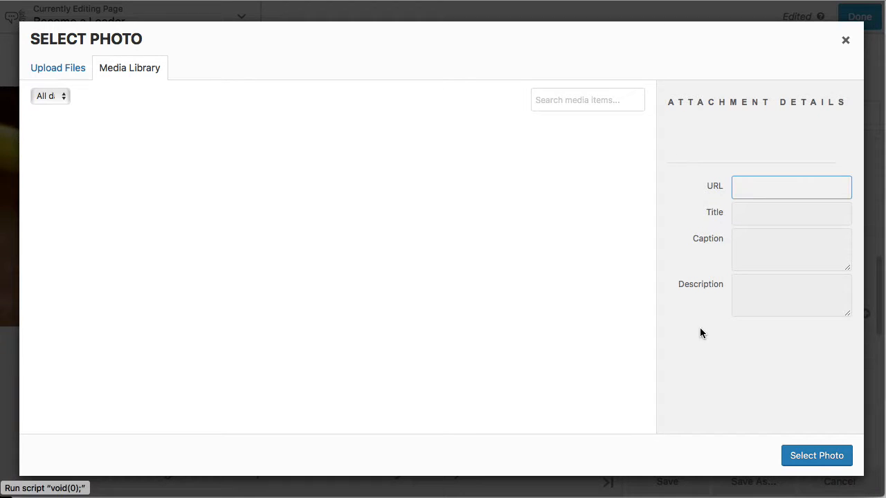
scroll(557, 258, "down", 10)
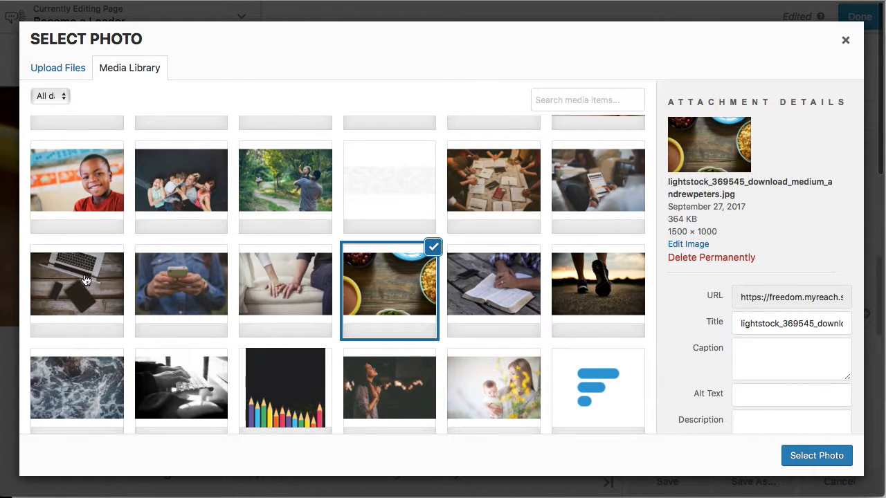
left_click(498, 288)
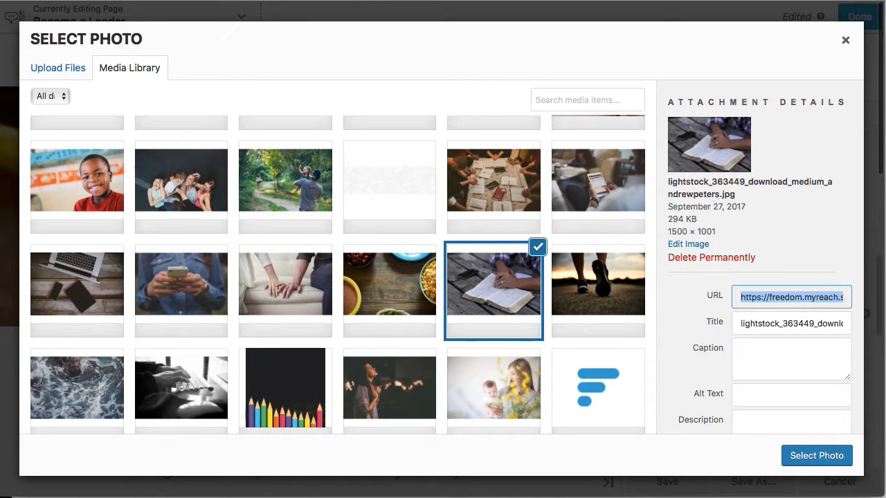
left_click(813, 458)
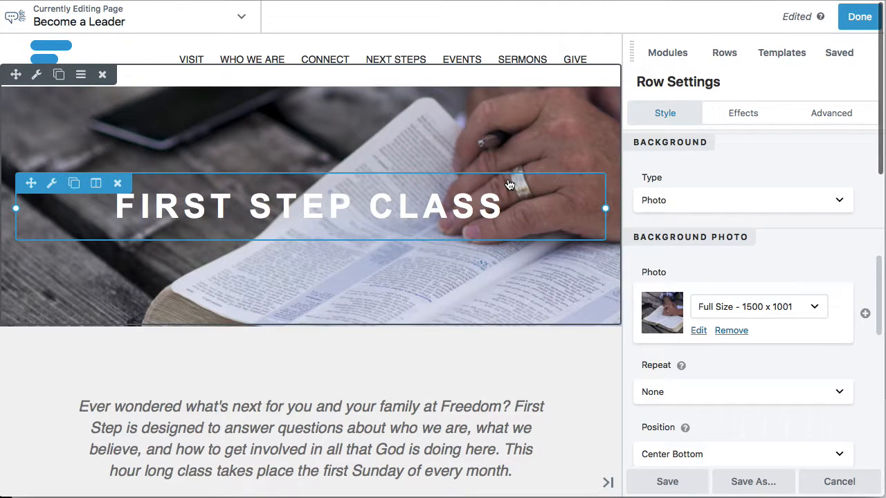
Connect the header row's background photo to the Post Featured Image at Full Size.
left_click(866, 316)
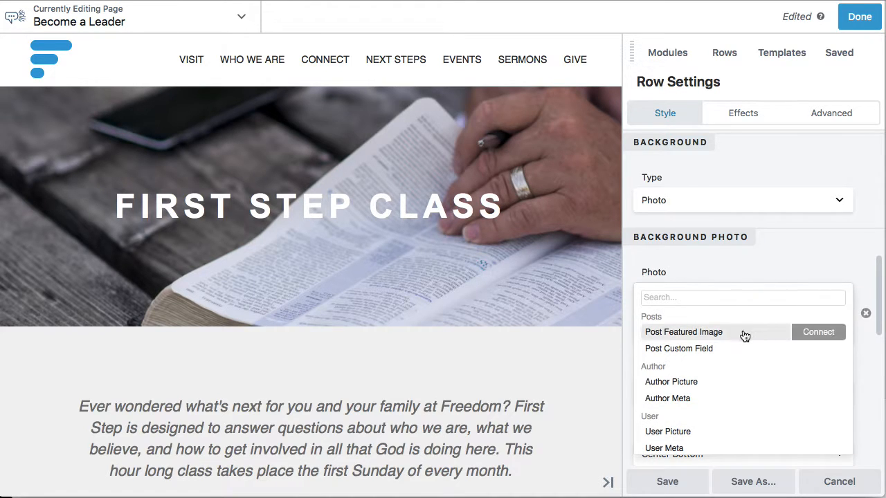
left_click(817, 333)
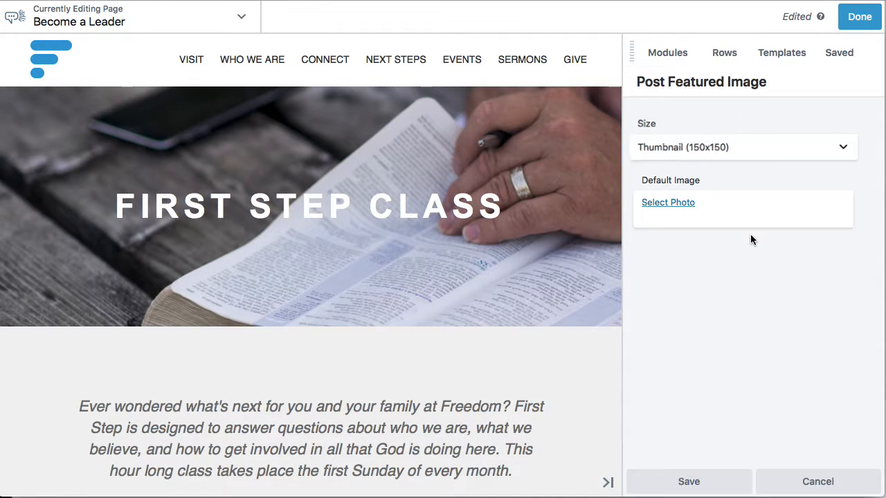
left_click(729, 147)
left_click(681, 236)
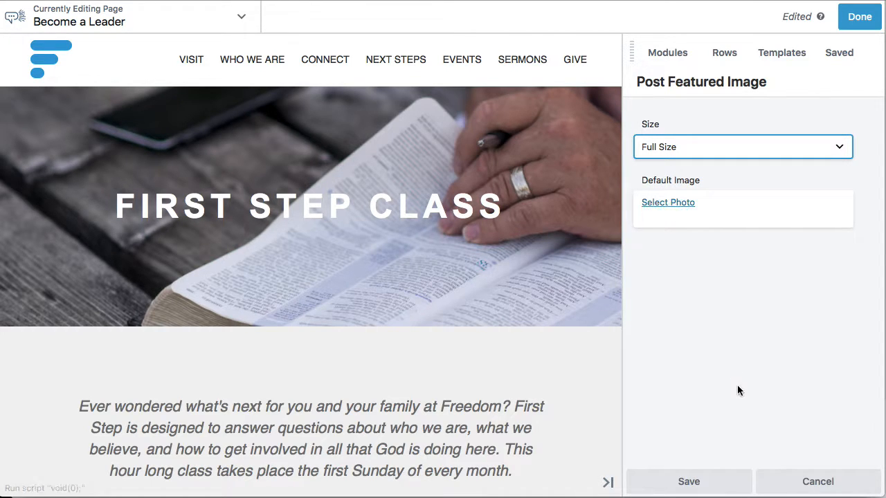
left_click(688, 482)
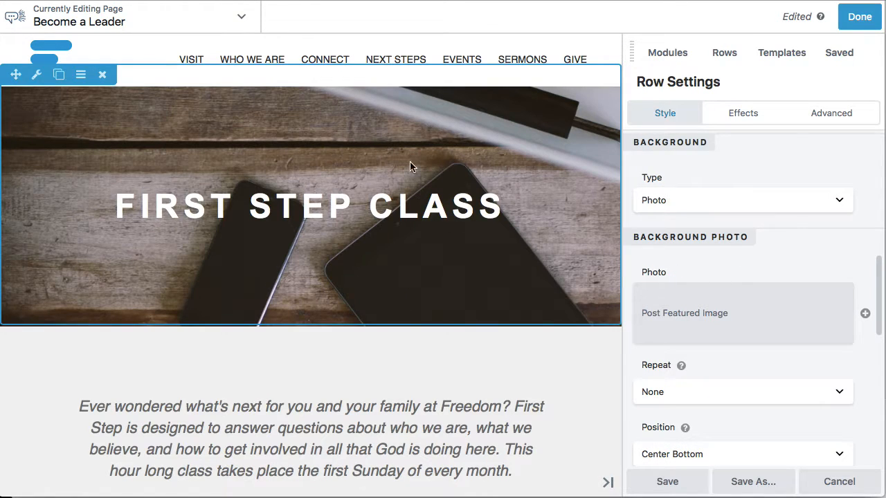
scroll(476, 270, "down", 1)
scroll(476, 271, "up", 1)
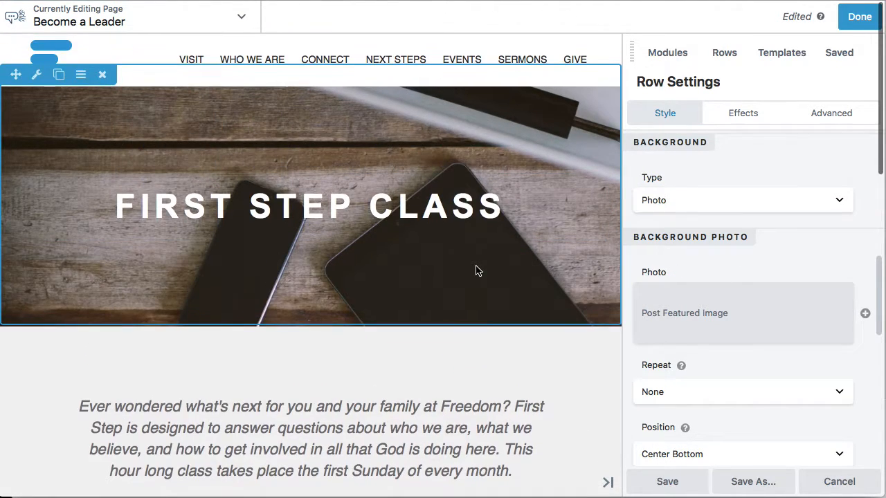
Connect the header's "First Step Class" heading to the Post Title.
left_click(356, 216)
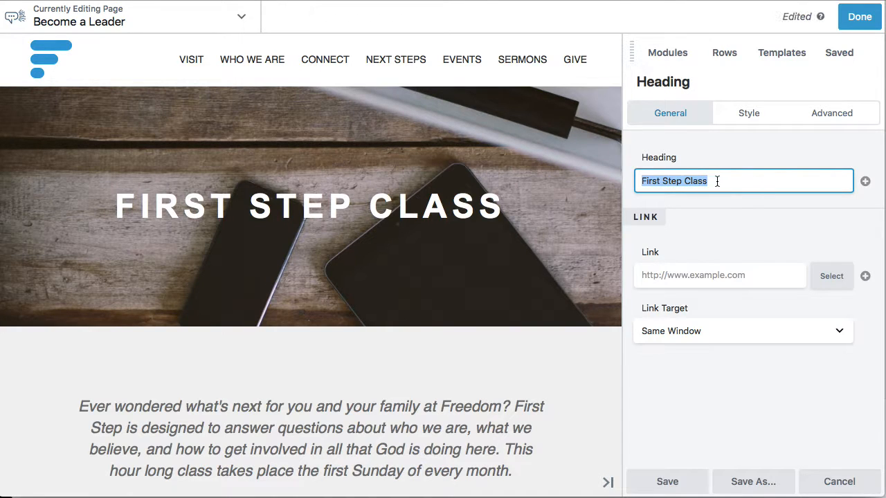
left_click(866, 183)
mouse_move(653, 217)
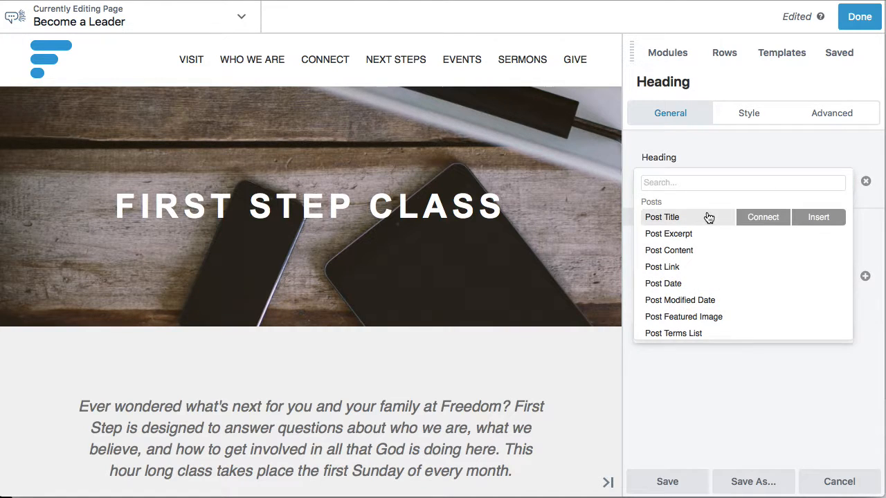
left_click(764, 218)
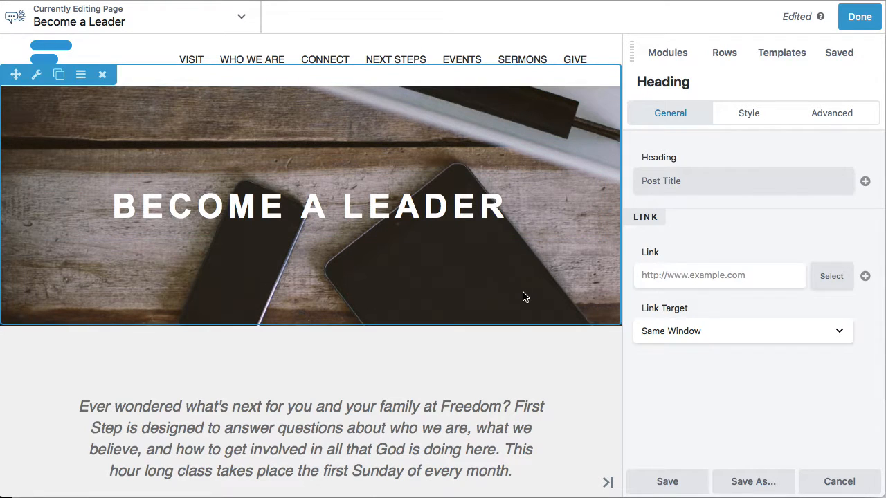
Replace the intro text with the two leadership paragraphs running from "Leaders are a critical role" to "Leaders build people.".
scroll(524, 296, "down", 2)
scroll(523, 292, "down", 3)
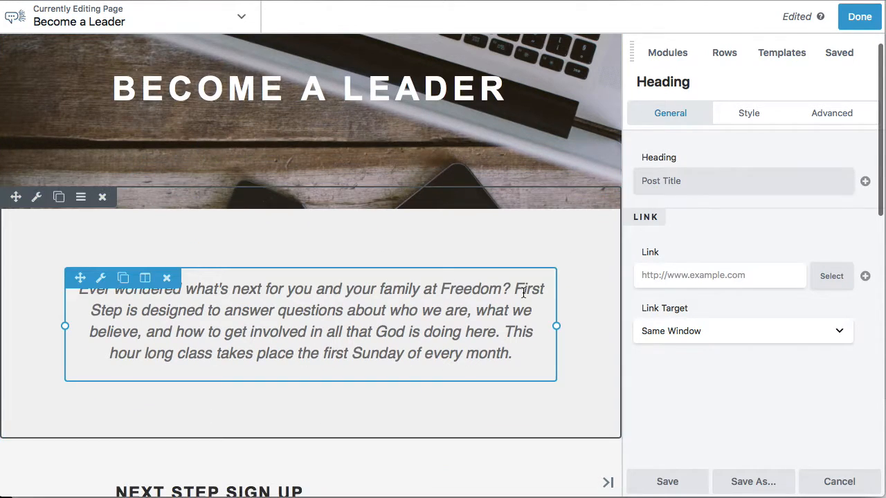
left_click(386, 263)
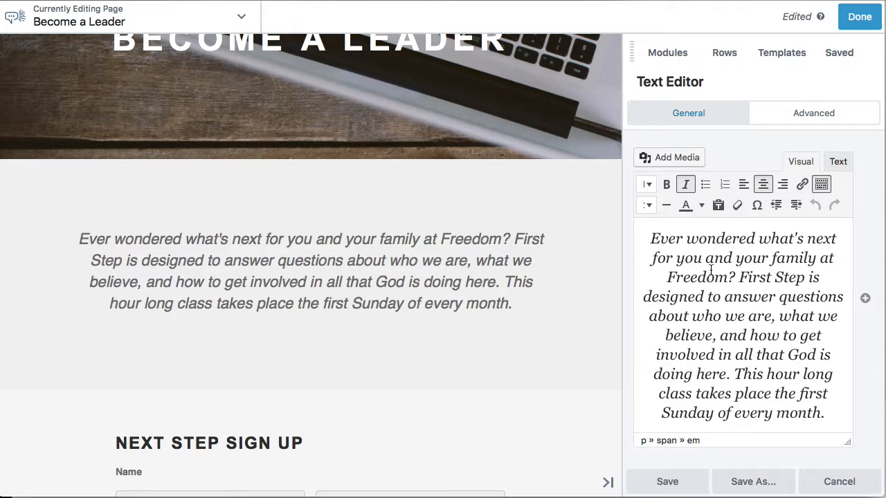
triple_click(649, 235)
type("Leaders are a critical role in the life of Discover Life Church and have far-reaching influence in helping team members grow and become more like Jesus. Leading comes down to a heart for discipleship. Leaders don't just oversee teams. Leaders build people.")
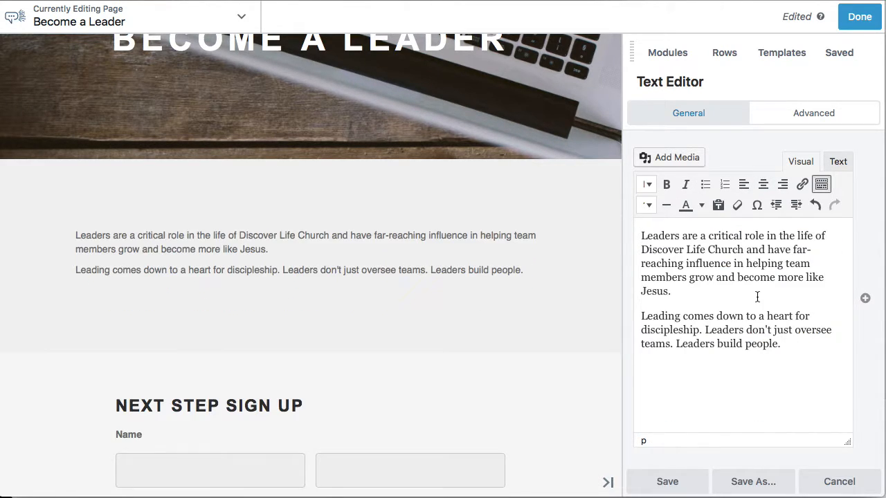
left_click_drag(783, 344, 616, 241)
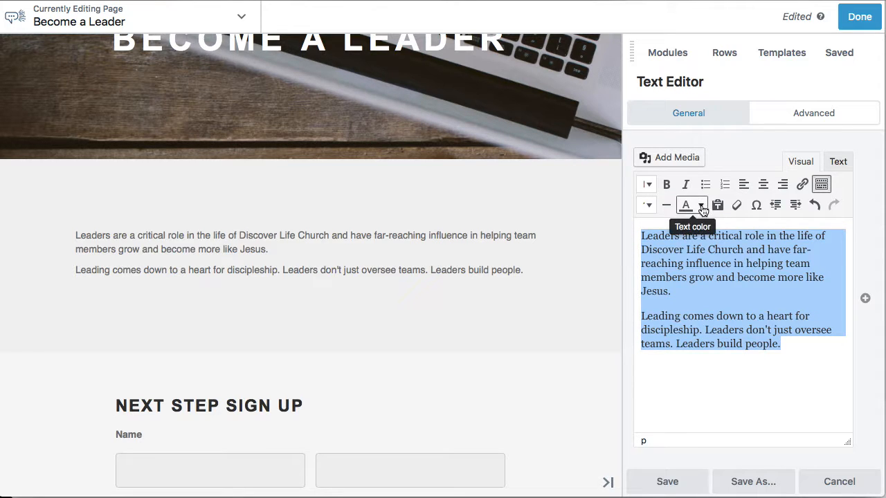
left_click(648, 186)
left_click(744, 428)
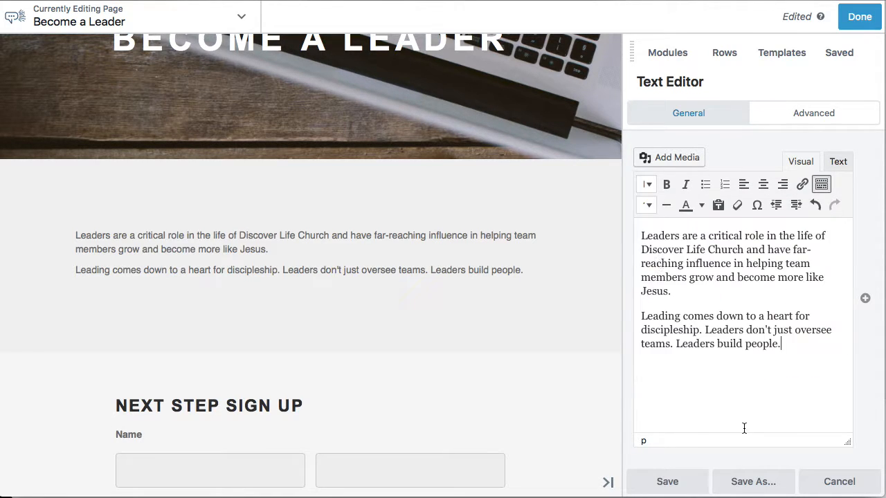
Format all of the intro text as 22px, italic and centred.
key("super+a")
left_click(647, 204)
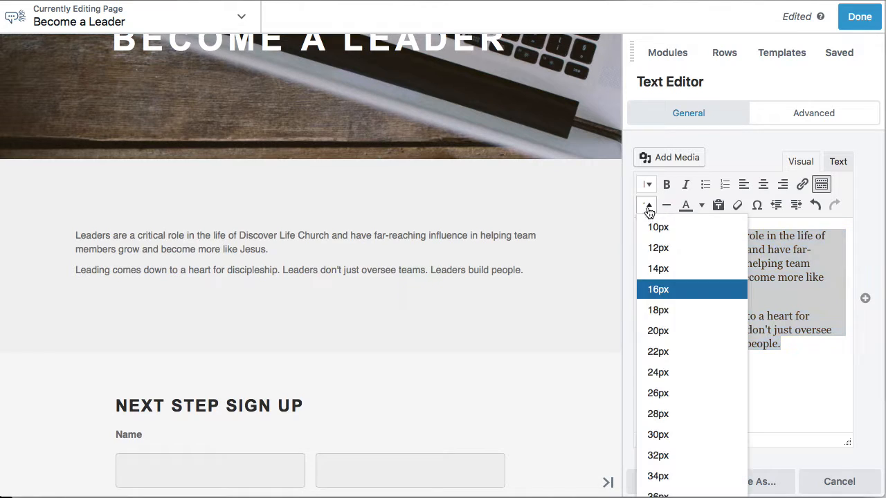
left_click(658, 351)
left_click(686, 186)
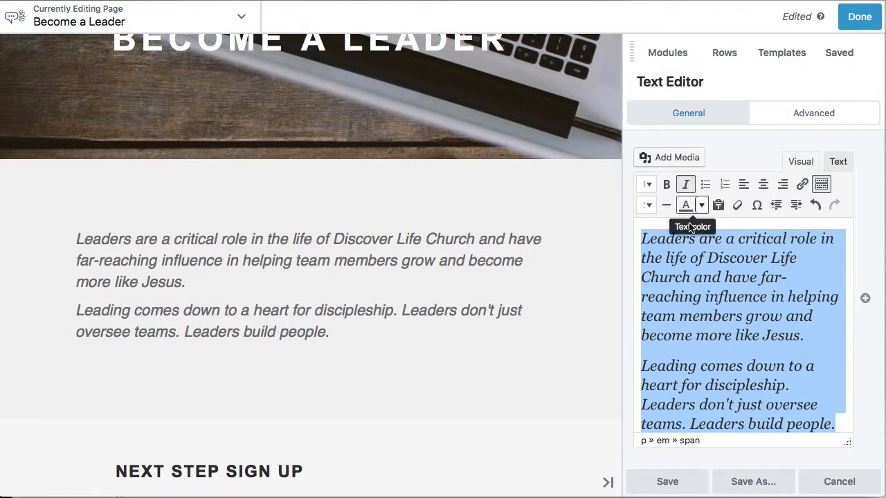
left_click(764, 186)
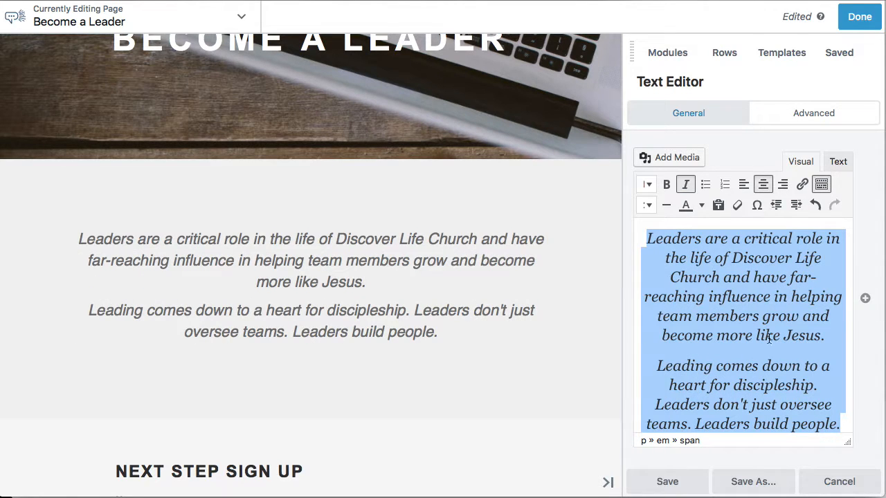
Add a blank line between the intro paragraphs, change "Discover Life Church" to "Freedom Church", and save the text.
left_click(678, 353)
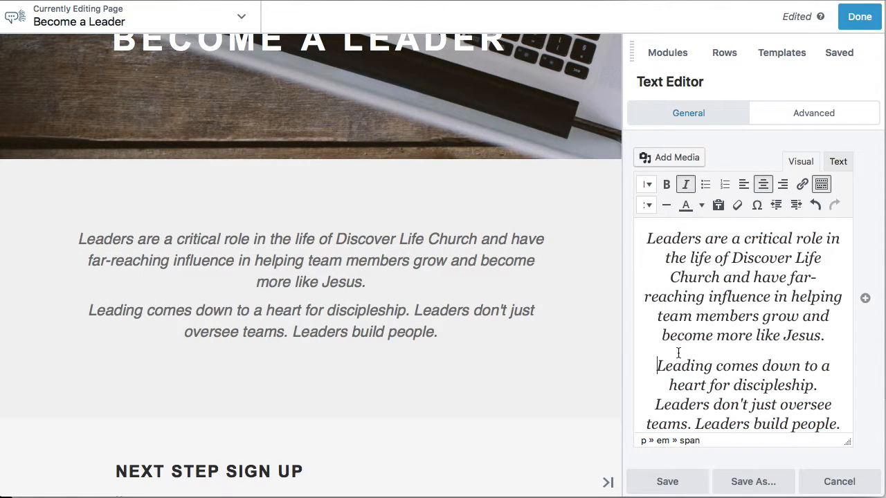
key("Return")
scroll(550, 278, "down", 3)
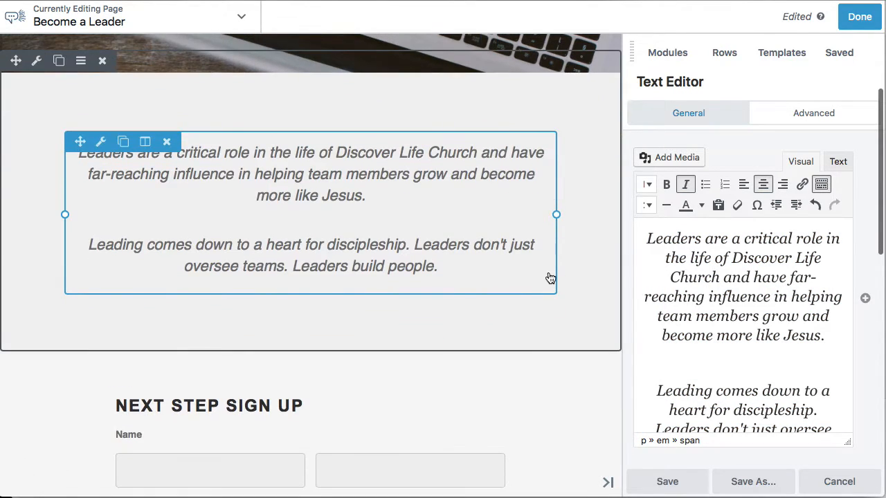
left_click_drag(732, 257, 718, 277)
type("Freedom")
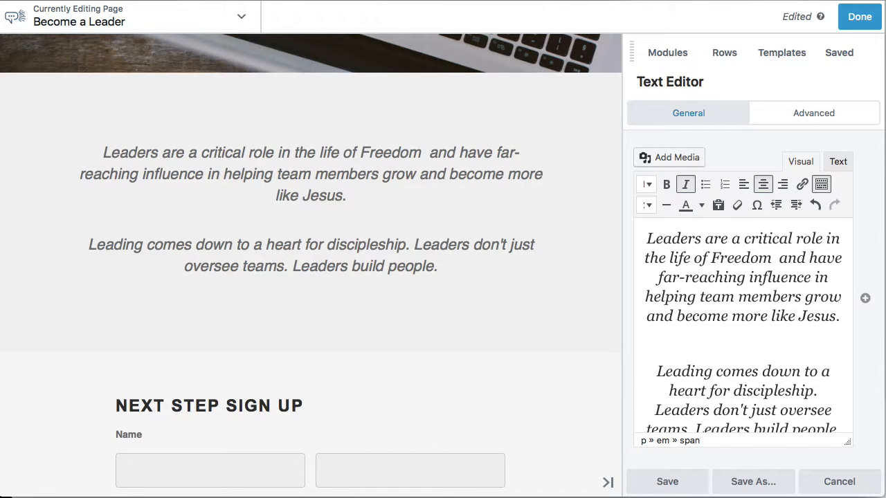
type(" Church")
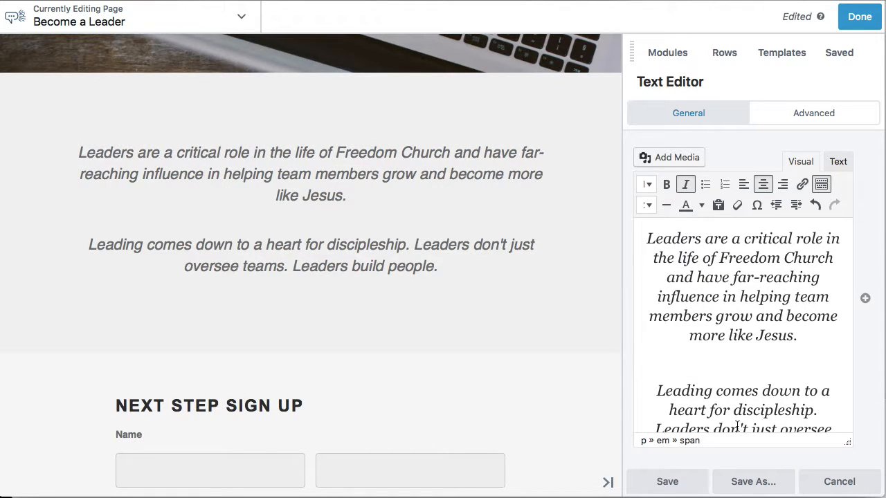
left_click(667, 481)
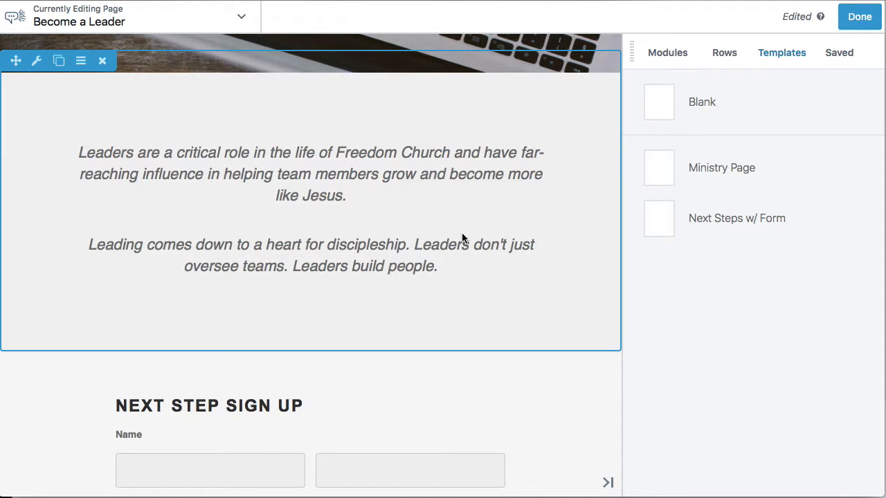
Search the modules for "list" and place an Info List module between the intro text and the Next Step Sign Up form.
scroll(727, 301, "down", 1)
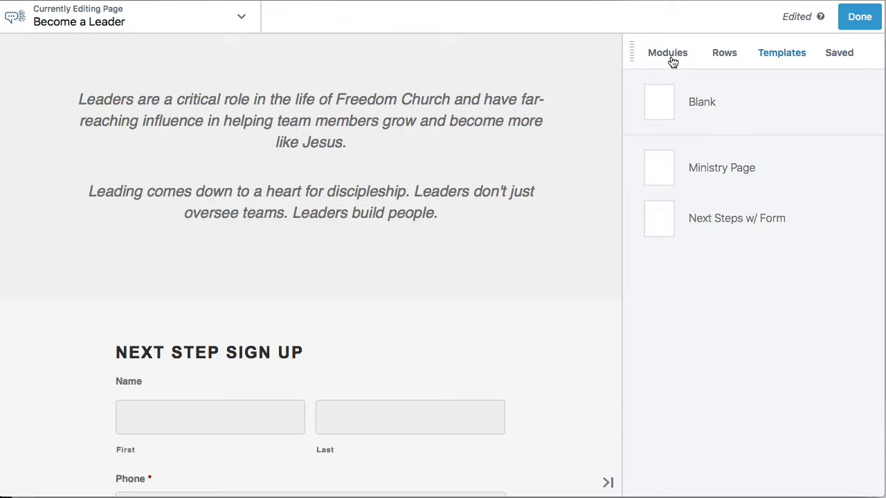
left_click(668, 57)
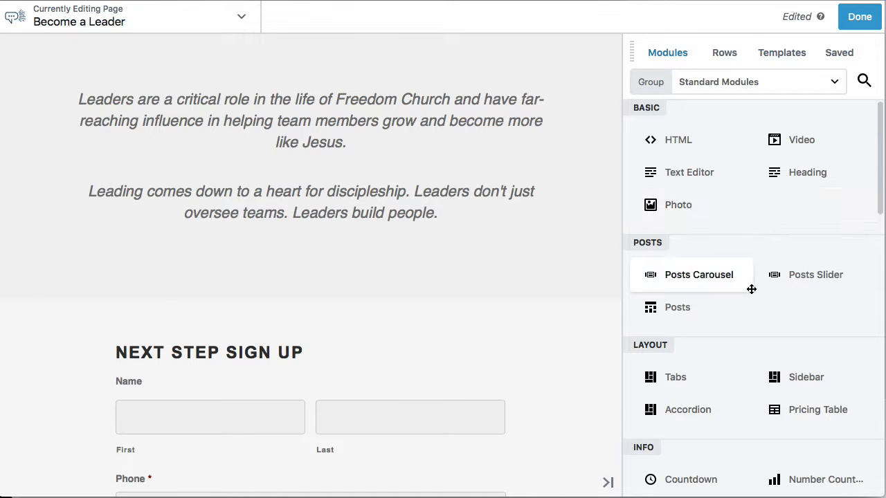
scroll(774, 353, "down", 5)
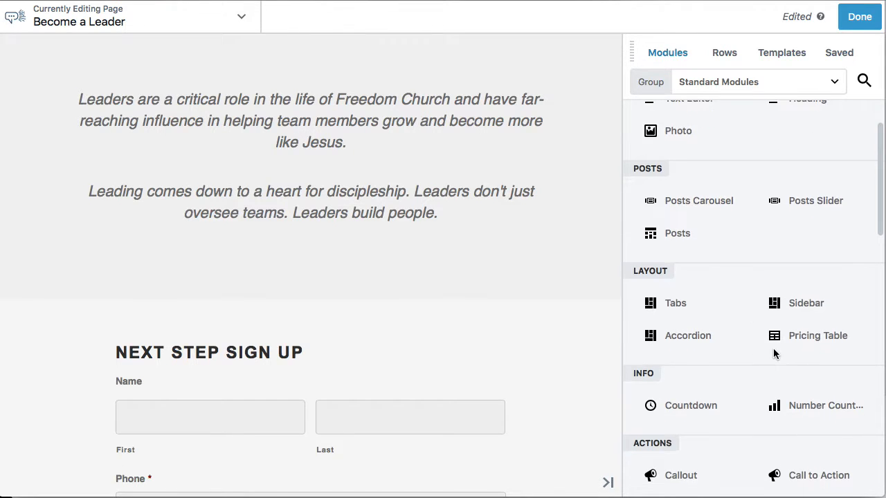
left_click(864, 81)
type("list")
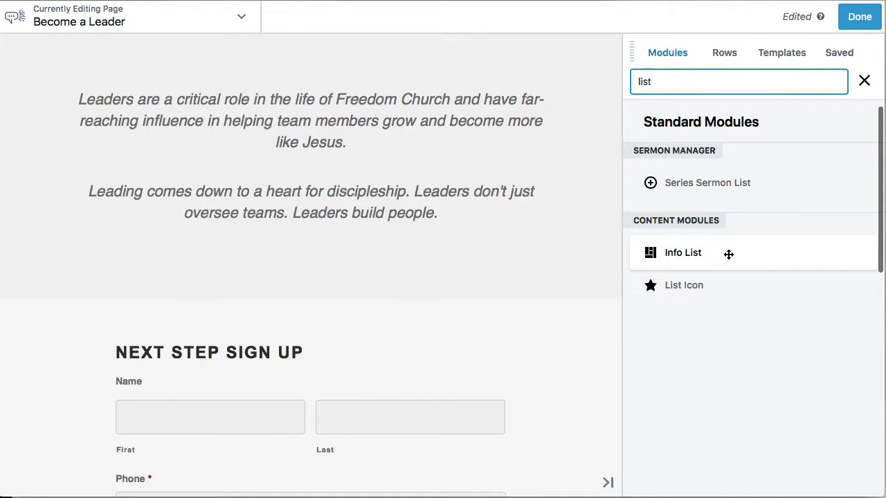
left_click_drag(724, 259, 300, 394)
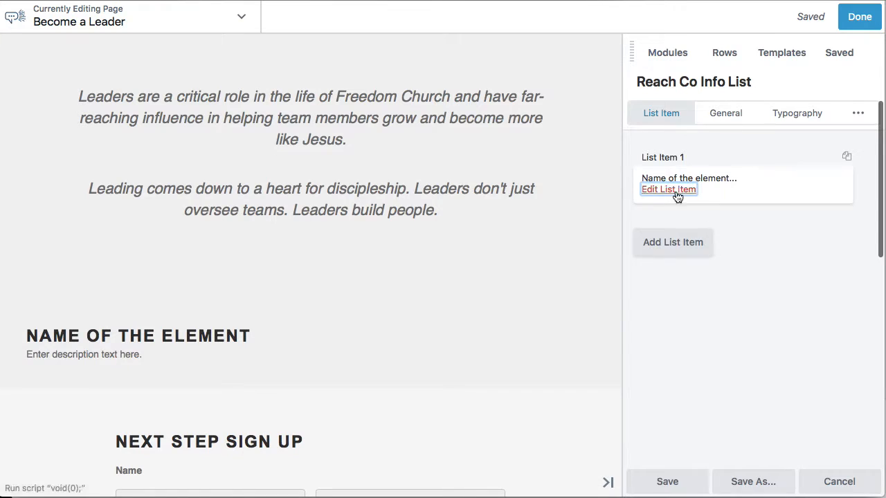
Give the first info list item the title "Submit and App" and the description "fill out the form below".
left_click(676, 195)
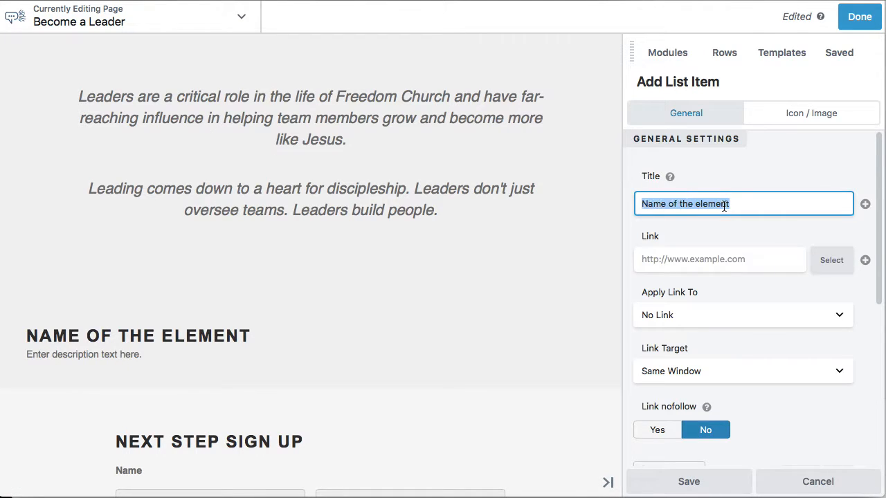
type("Submit and App")
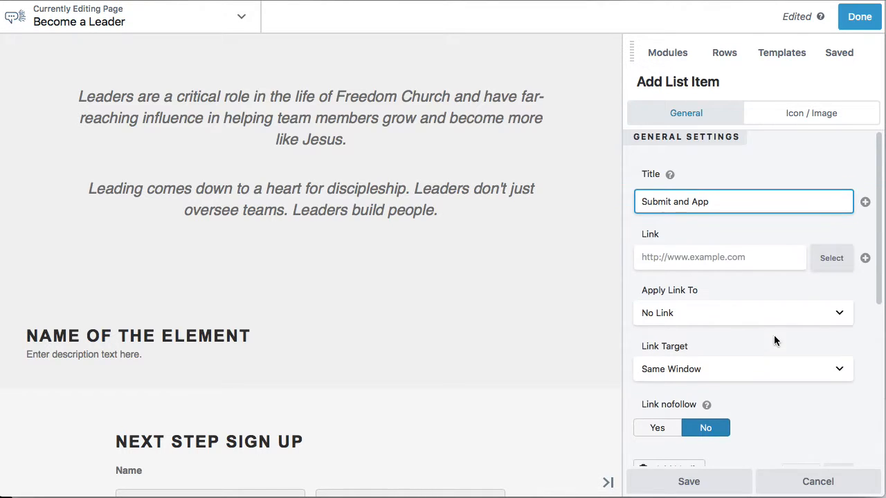
scroll(774, 335, "down", 3)
triple_click(775, 344)
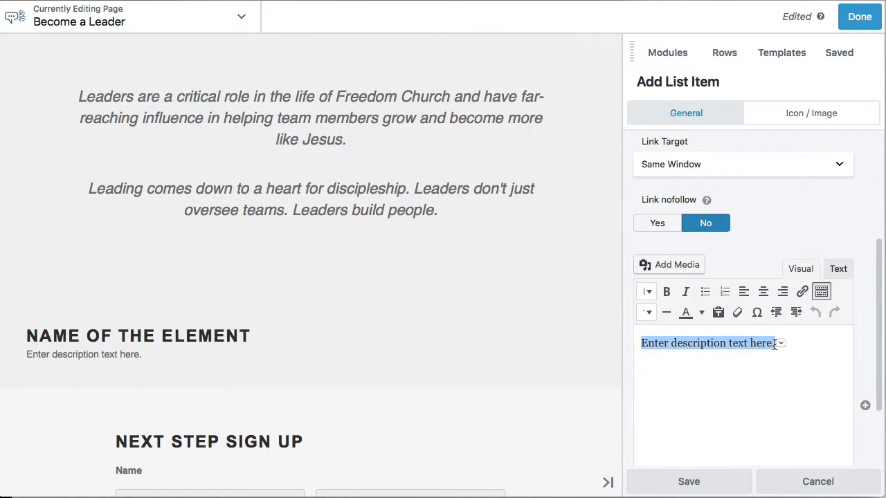
type("fill out the form below")
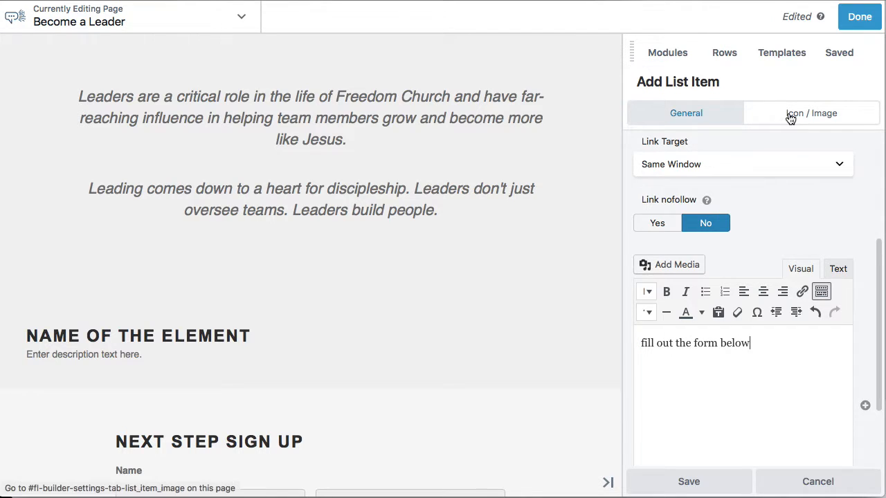
Use the custom character "1." as the first list item's image and save the item.
left_click(748, 114)
left_click(779, 199)
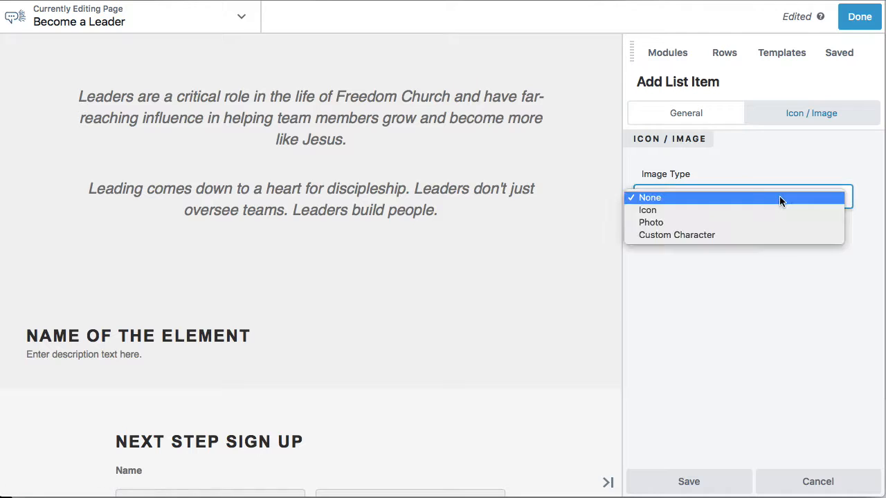
left_click(707, 235)
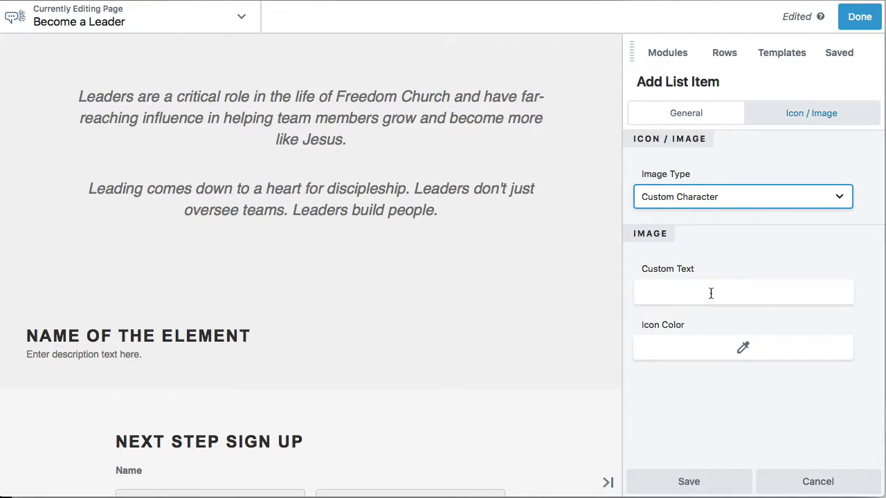
left_click(690, 290)
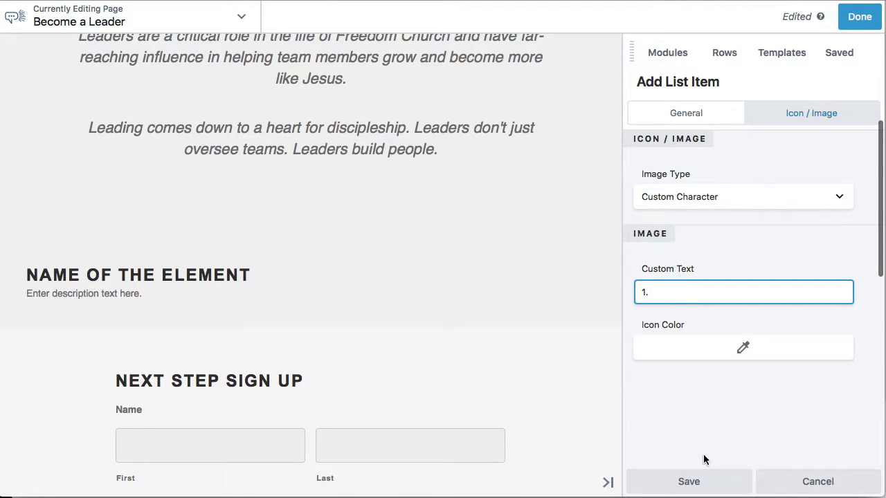
left_click(689, 481)
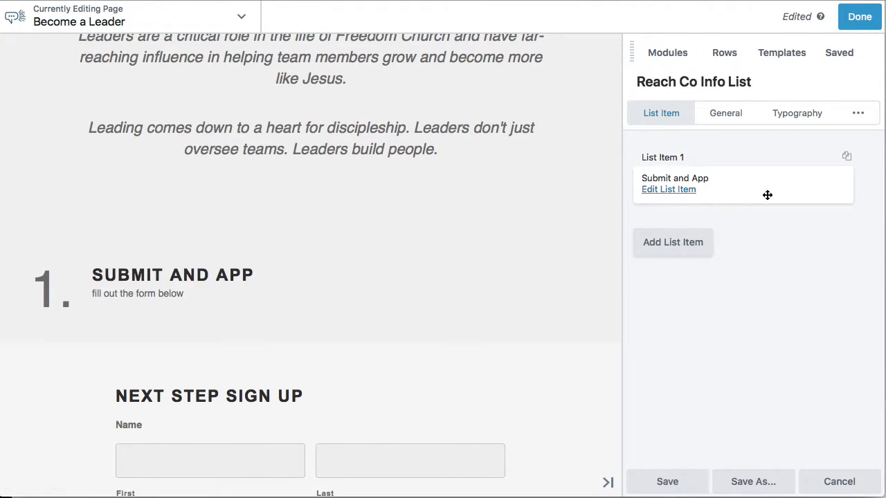
Duplicate the list item, retitle the copy "Interview with a Pastor" with the description "Don't freak out.", and save it.
left_click(847, 159)
left_click(668, 249)
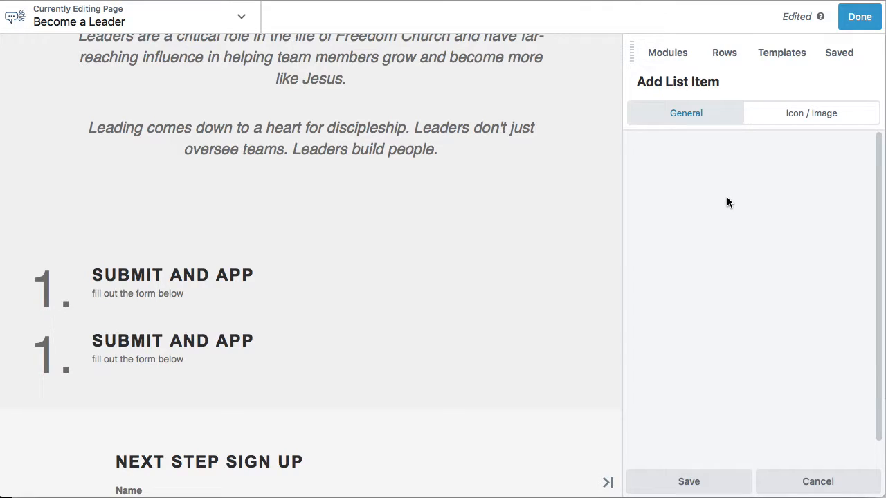
triple_click(755, 207)
type("iew with a Pastor")
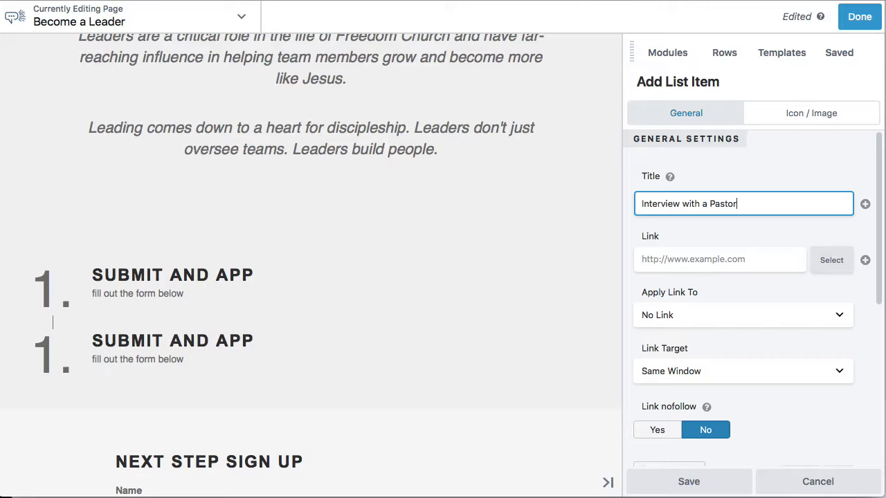
scroll(805, 346, "down", 5)
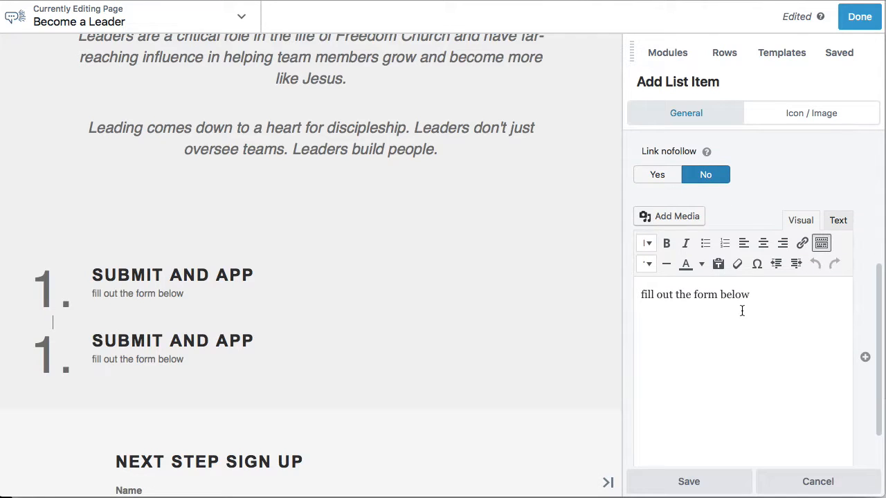
triple_click(741, 310)
type("Don't freak out.")
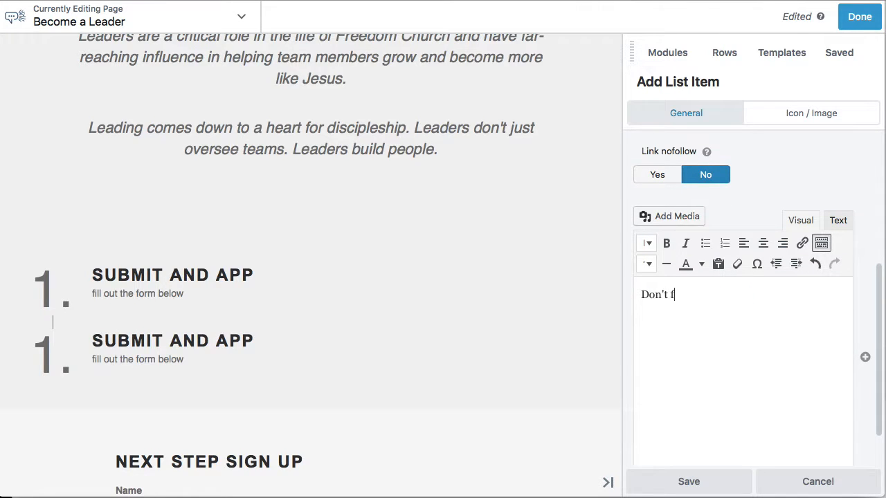
left_click(713, 482)
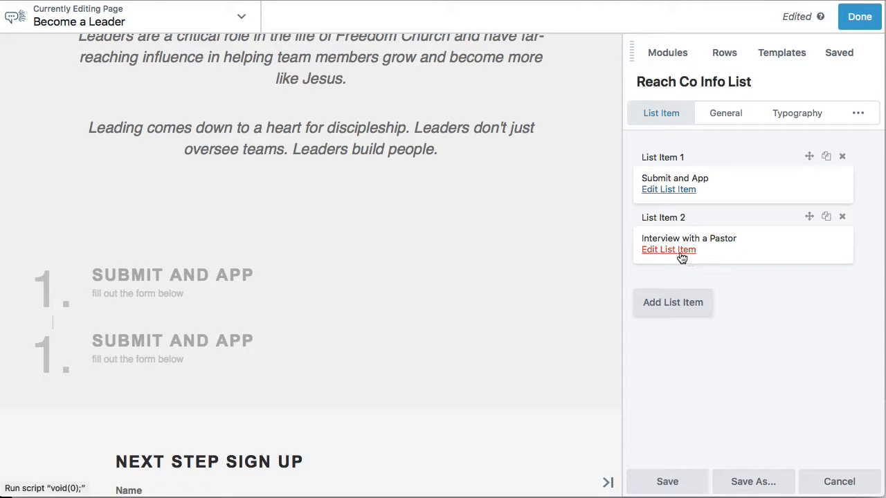
Set the custom character of the "Interview with a Pastor" list item to "2." and save the item.
left_click(665, 254)
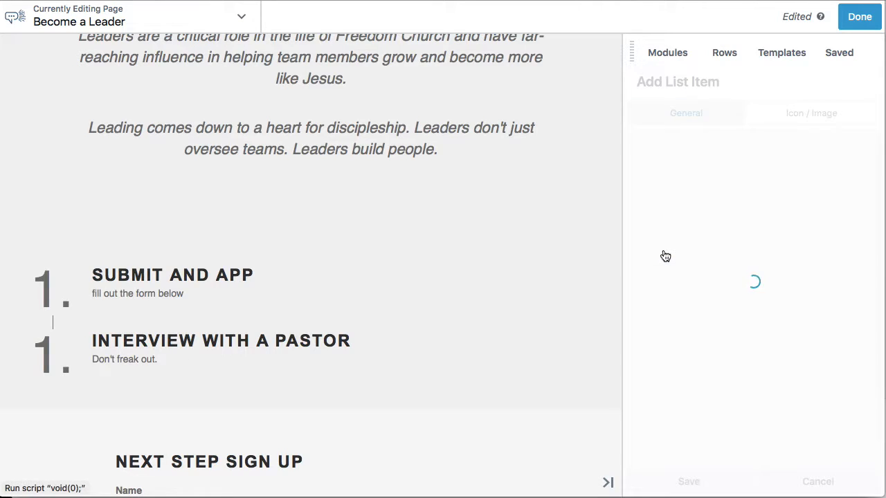
left_click(748, 115)
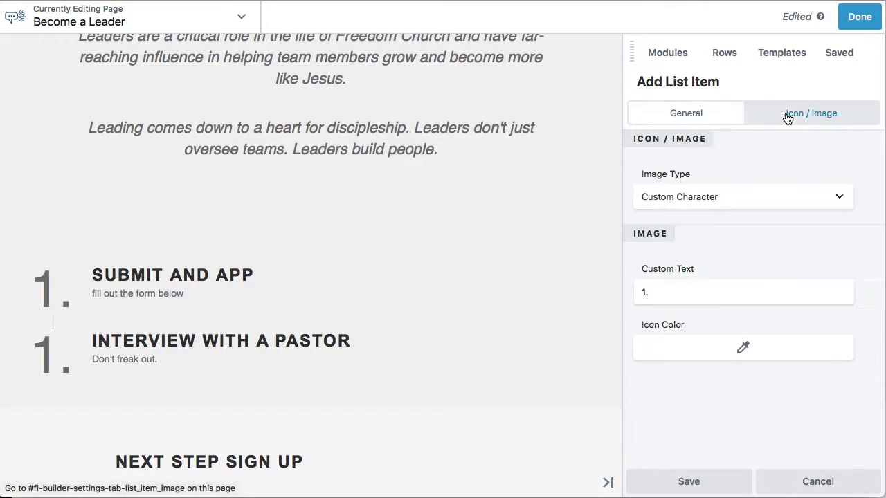
double_click(665, 300)
type("2")
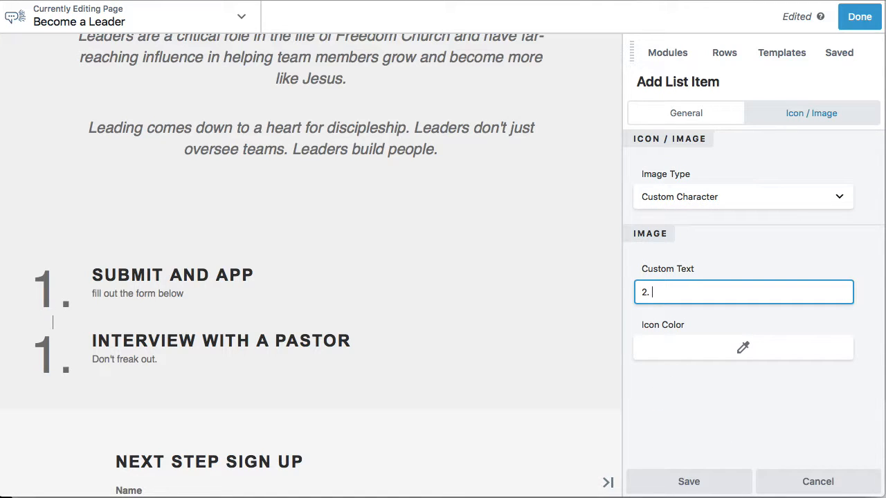
type(".")
left_click(689, 482)
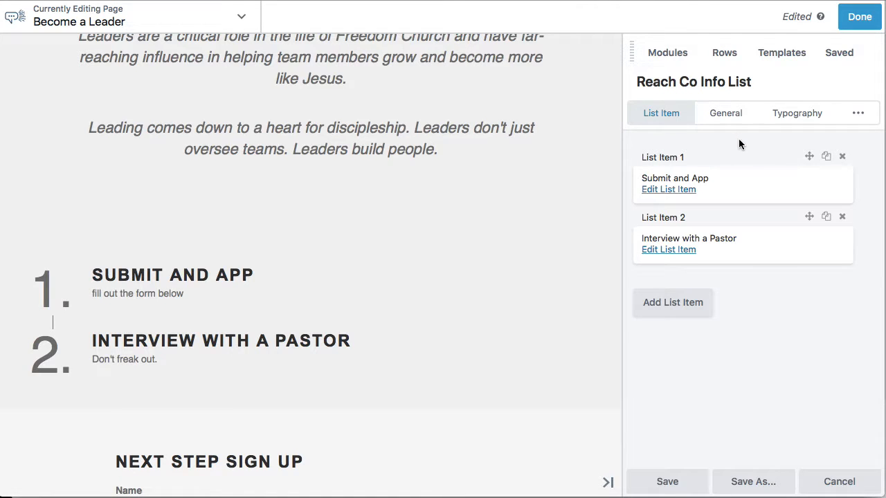
Set the info list's icon vertical alignment to Center and its mobile structure to Stack.
left_click(727, 120)
scroll(787, 273, "down", 1)
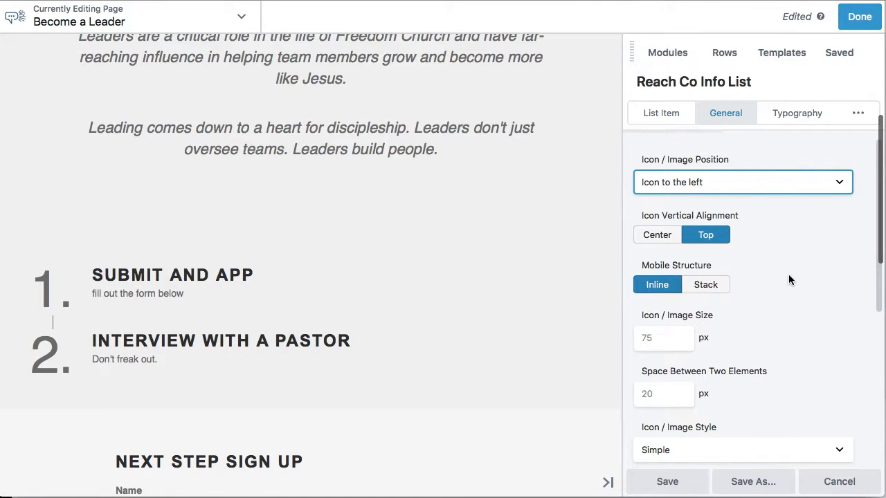
scroll(765, 273, "down", 1)
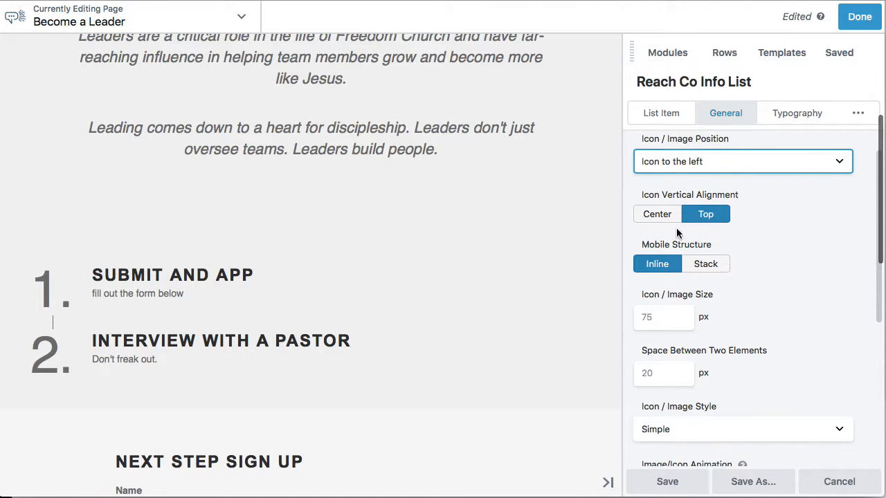
left_click(658, 216)
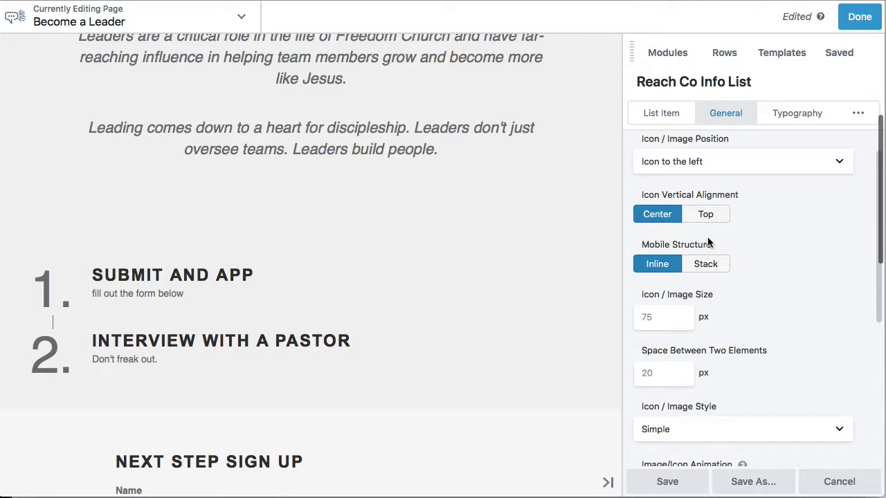
scroll(766, 283, "down", 1)
scroll(764, 283, "down", 1)
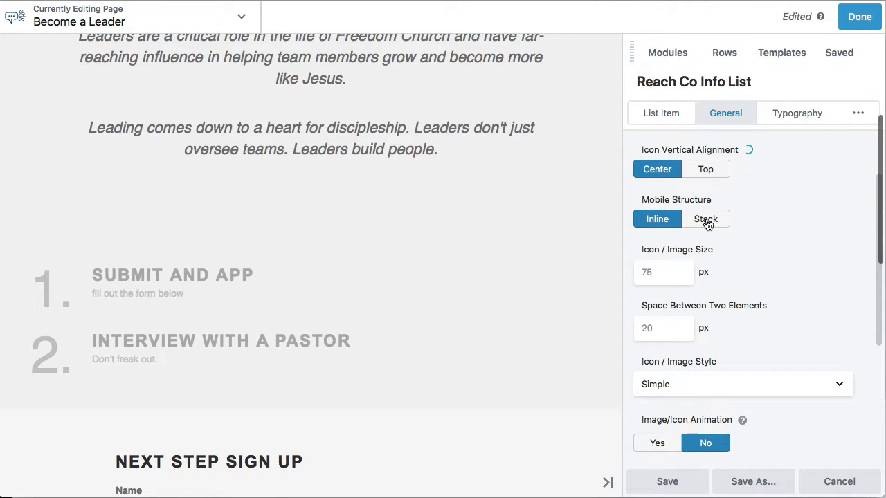
left_click(712, 220)
Change the info list's icon/image style to Square.
scroll(775, 311, "down", 2)
scroll(775, 315, "down", 1)
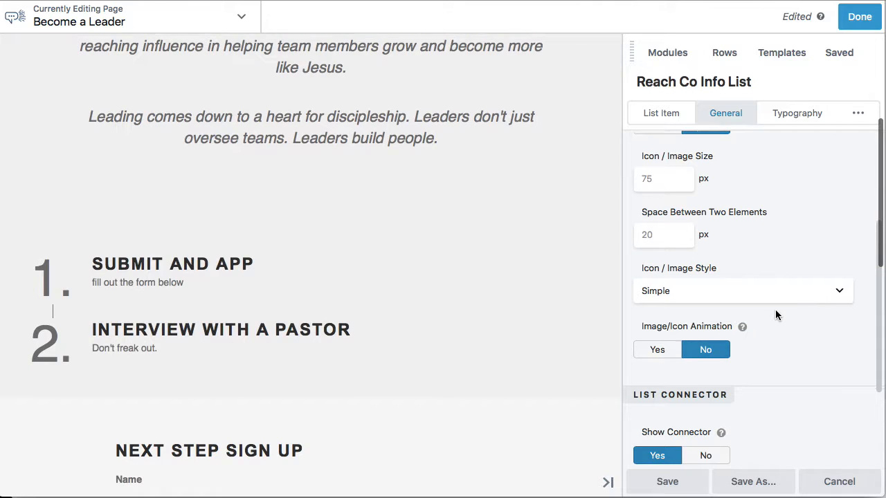
scroll(775, 315, "down", 1)
scroll(775, 315, "down", 2)
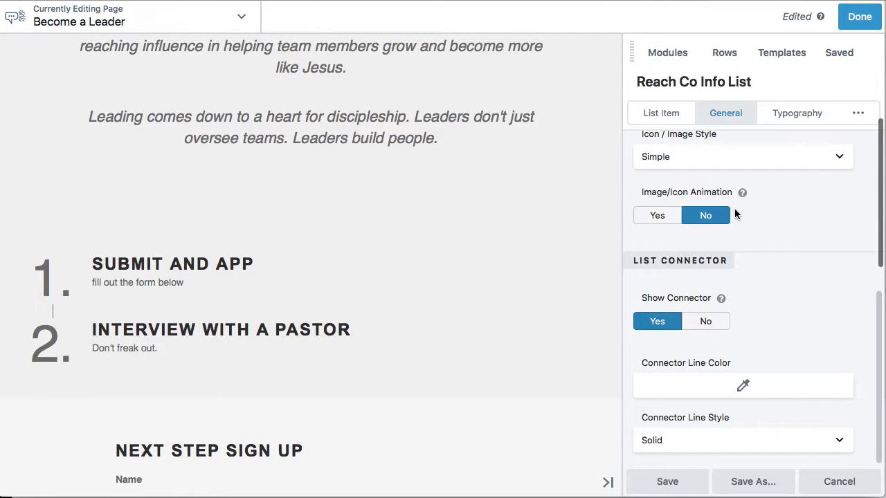
left_click(735, 152)
left_click(727, 168)
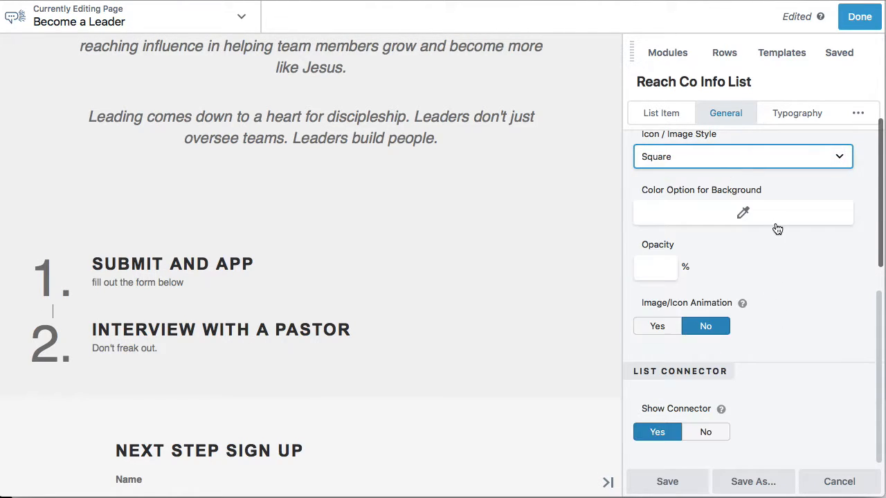
Set the background color of the square list icons to the white #ffffff preset.
left_click(736, 217)
left_click(762, 420)
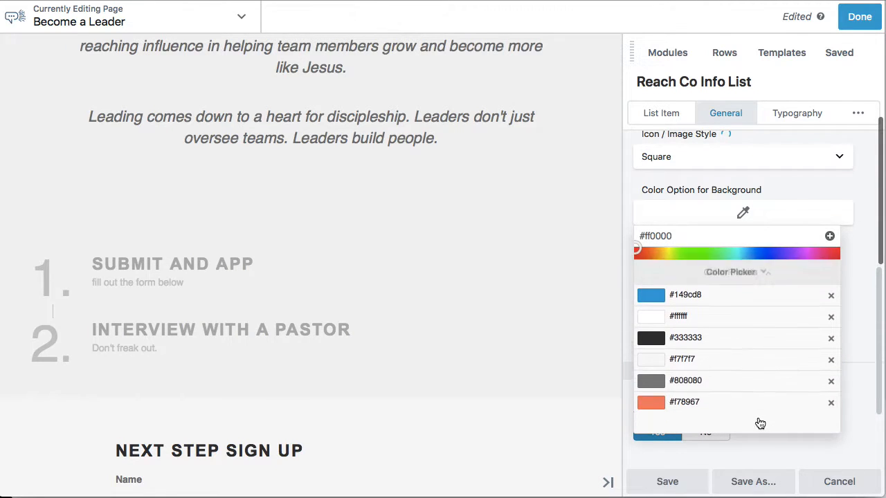
left_click(663, 321)
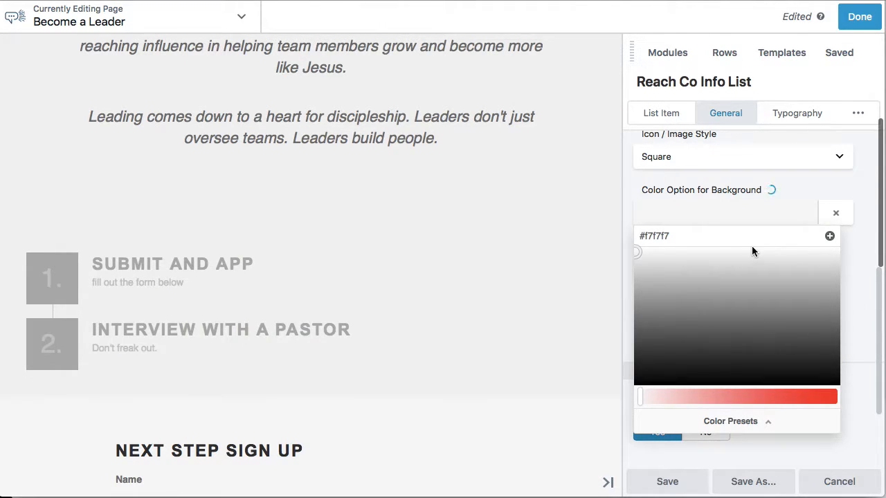
left_click(767, 422)
left_click(655, 282)
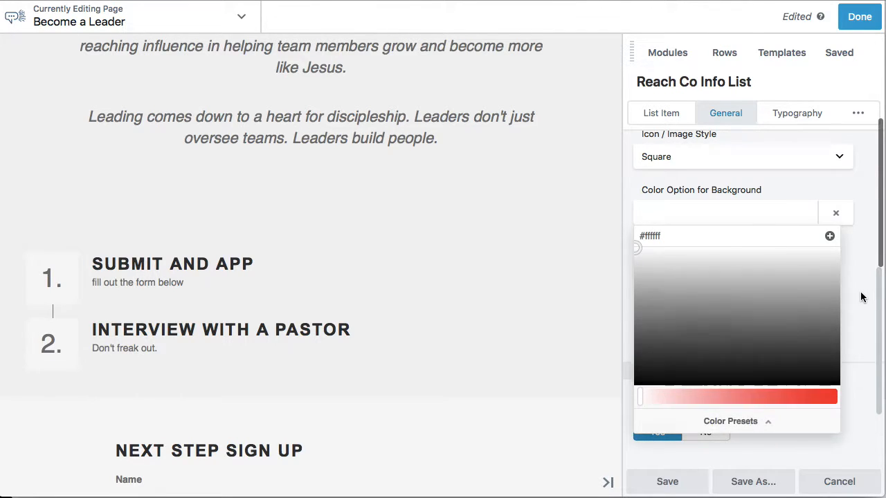
left_click(861, 297)
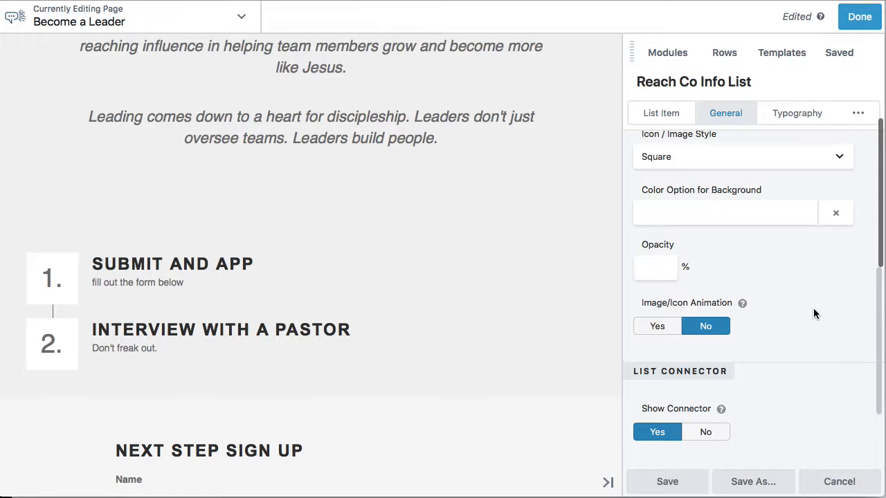
Turn off the connector between the list items and save the info list module.
scroll(813, 308, "down", 3)
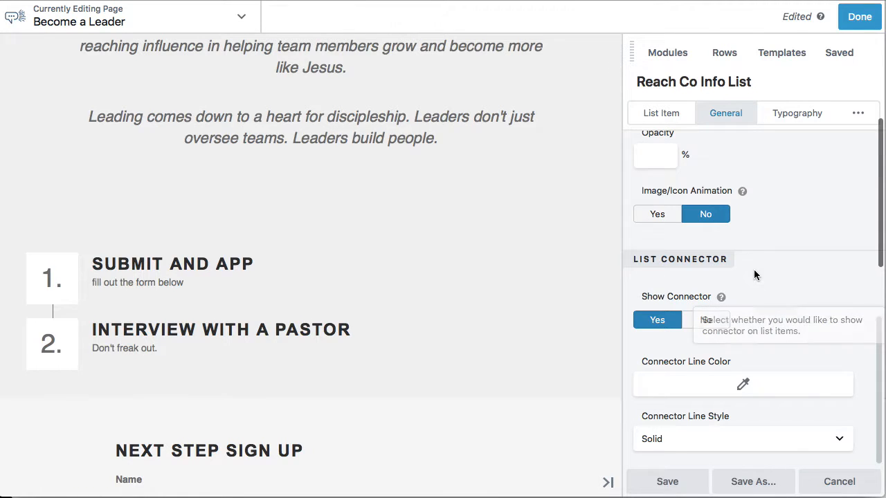
left_click(706, 322)
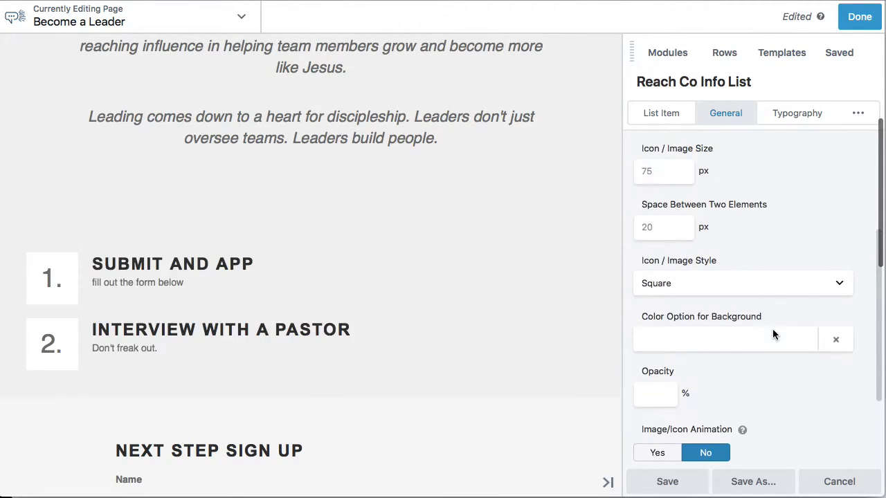
scroll(773, 332, "up", 3)
scroll(773, 332, "down", 5)
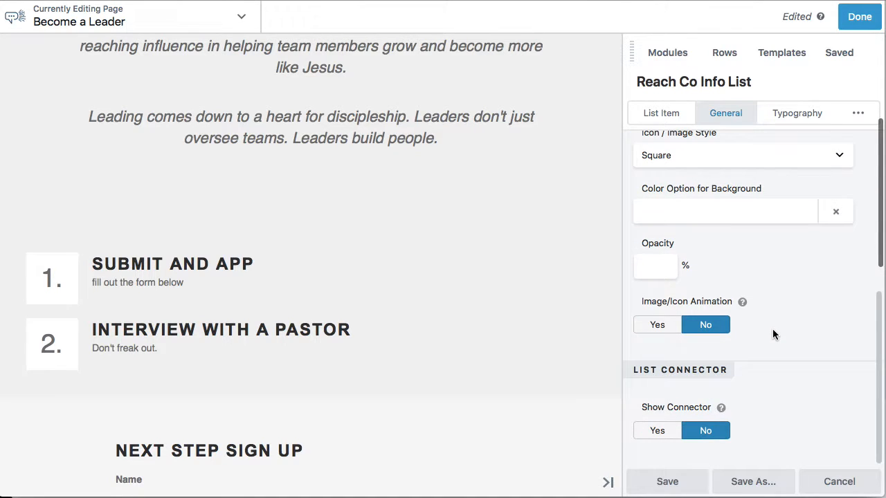
left_click(673, 486)
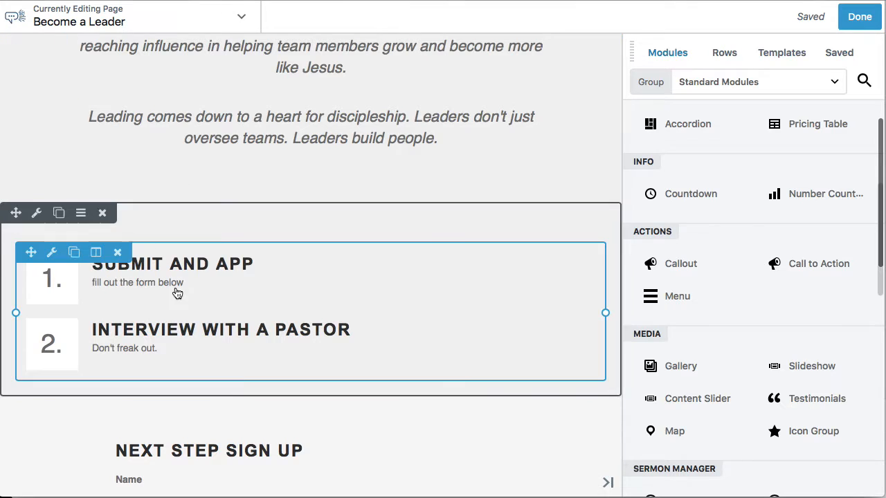
Narrow the info list's column from its outer edge and give its row a solid #149cd8 preset background color.
left_click_drag(16, 312, 118, 312)
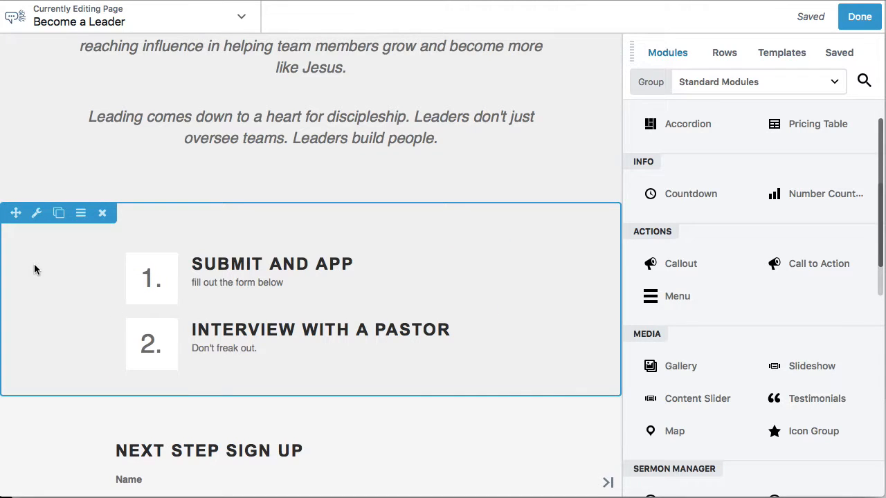
left_click(38, 214)
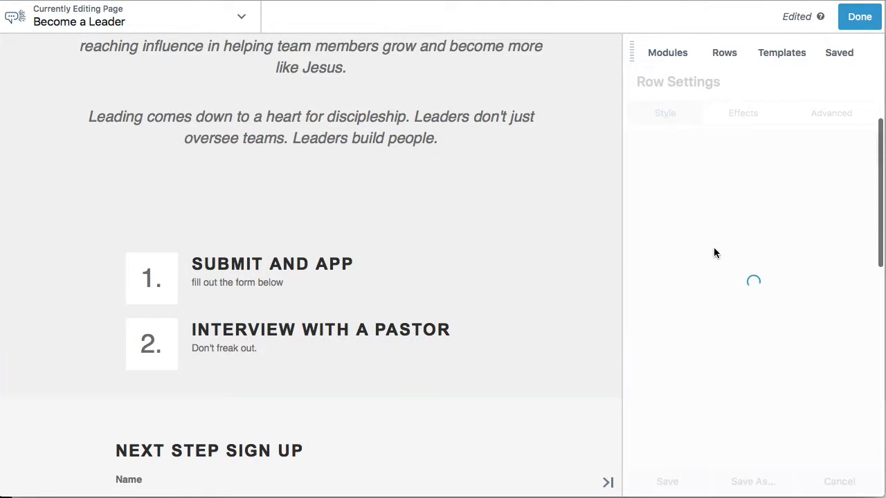
scroll(789, 332, "down", 5)
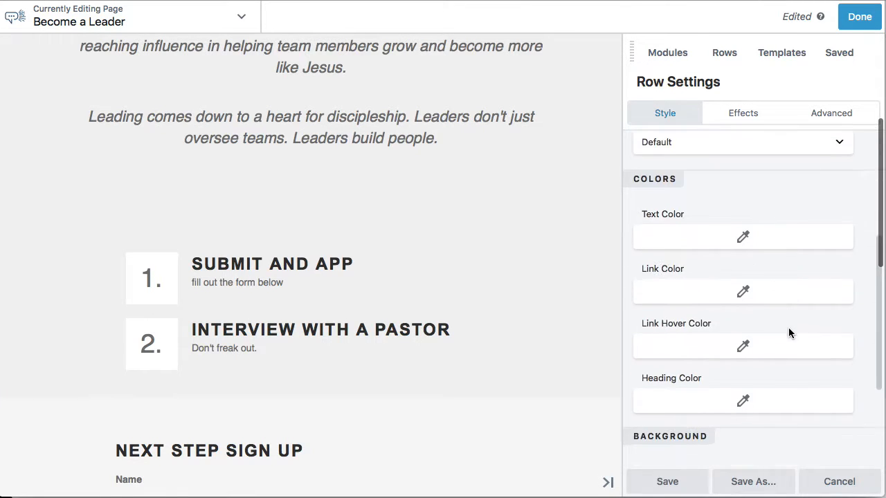
scroll(790, 335, "down", 2)
left_click(783, 335)
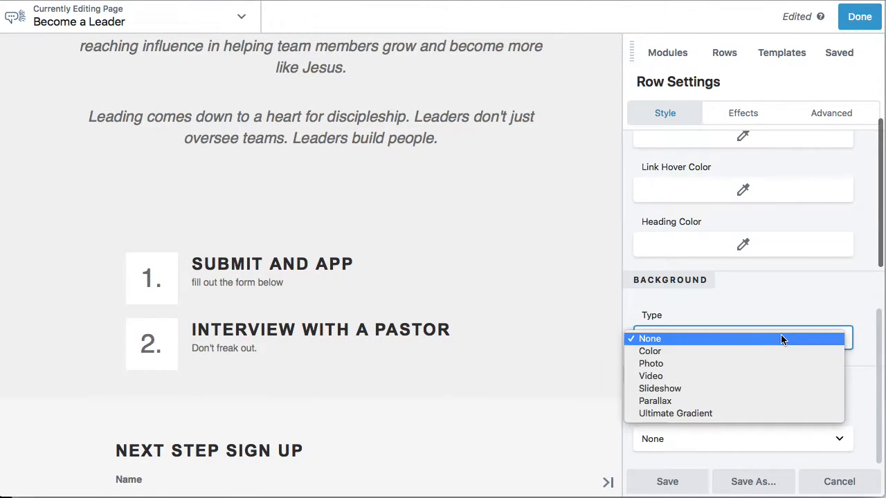
left_click(764, 352)
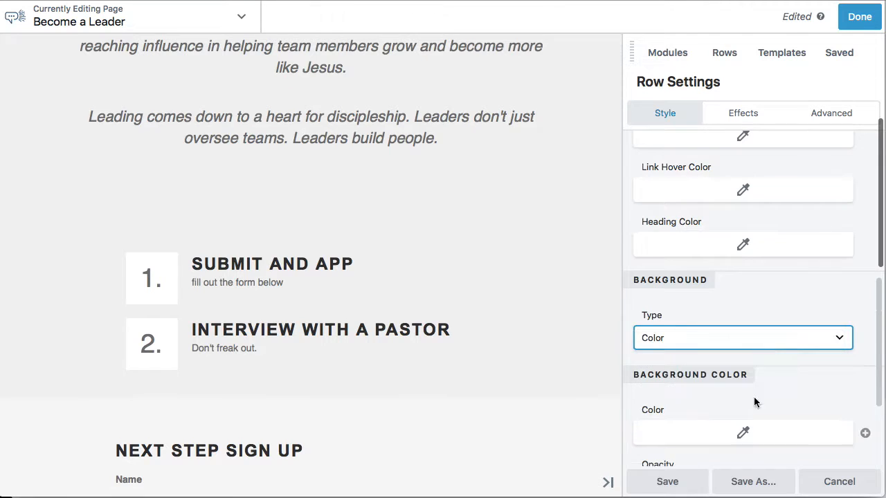
left_click(743, 433)
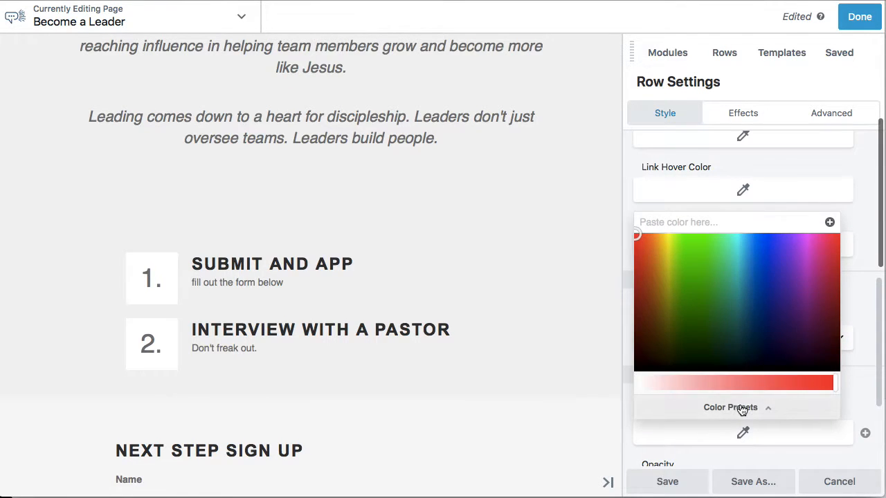
left_click(742, 409)
left_click(656, 250)
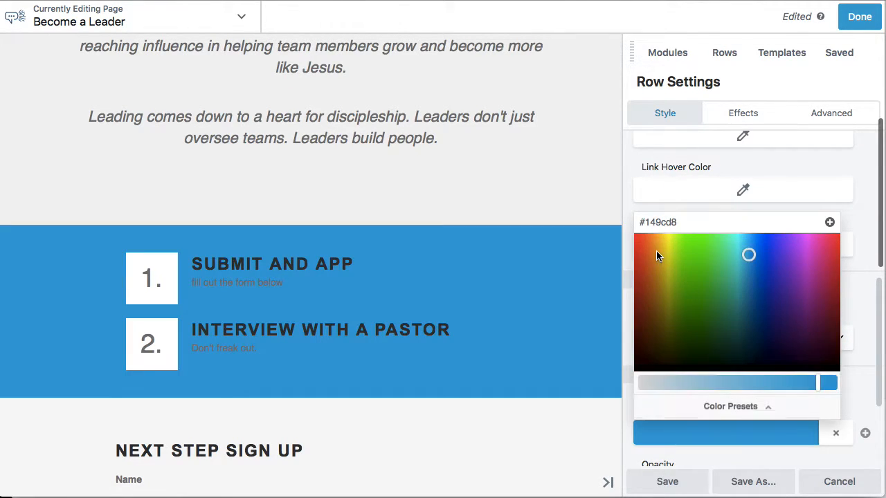
left_click(824, 174)
Set the info list row's text color to the #f7f7f7 preset.
scroll(758, 256, "up", 3)
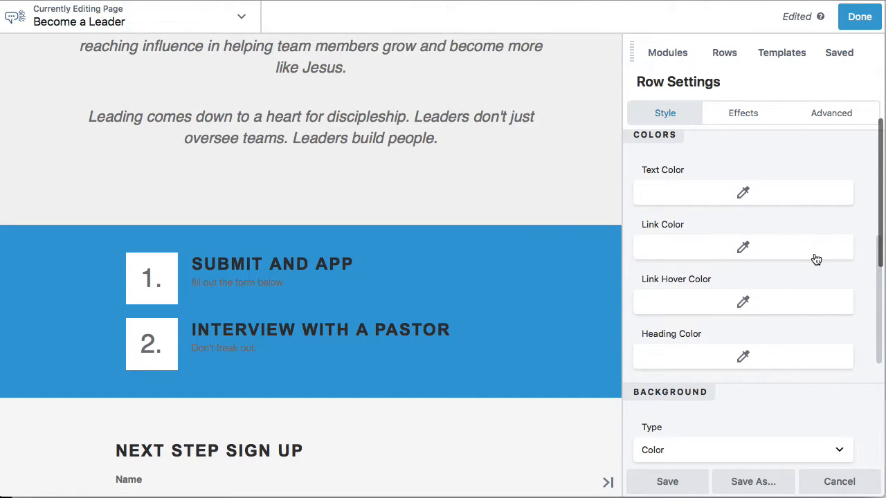
left_click(738, 200)
left_click(730, 403)
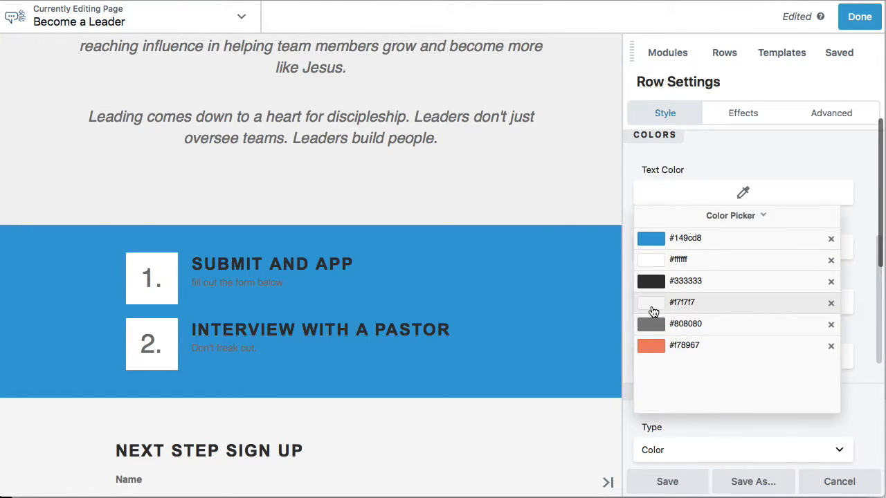
left_click(653, 311)
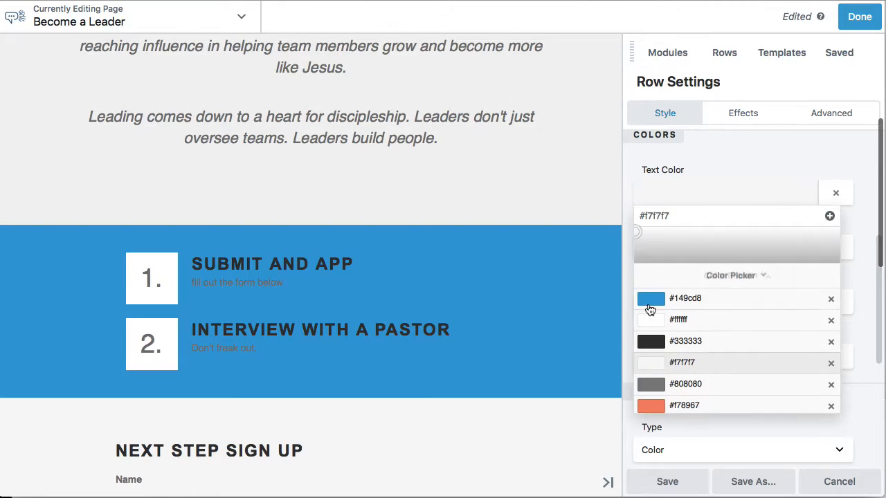
left_click(768, 145)
Try #f78967 as the row's heading color, settle on the #f7f7f7 preset and save the row settings.
left_click(743, 360)
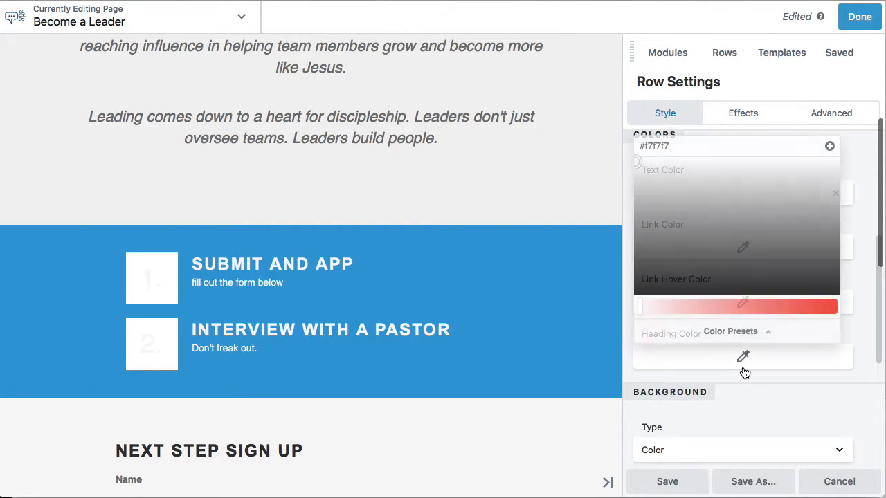
left_click(742, 331)
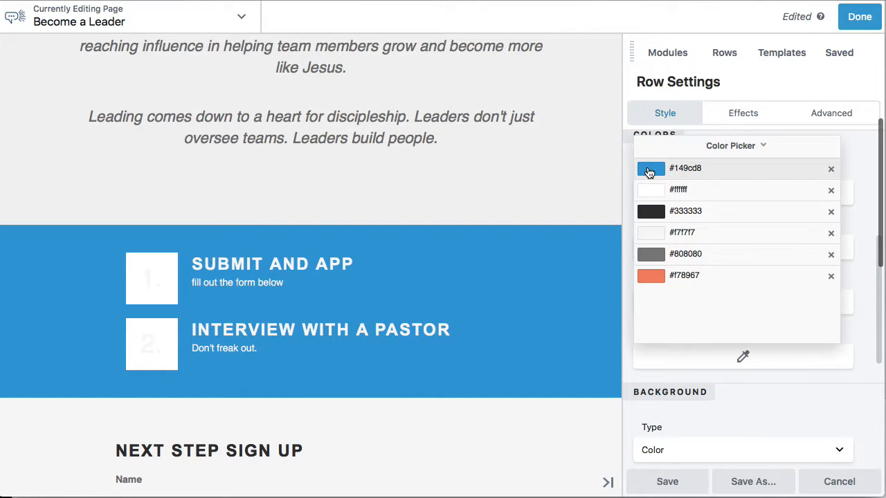
left_click(649, 275)
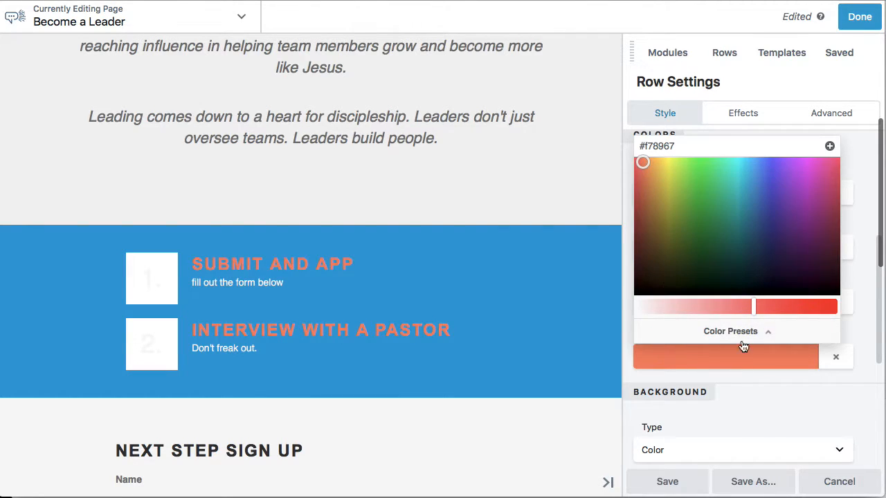
left_click(755, 335)
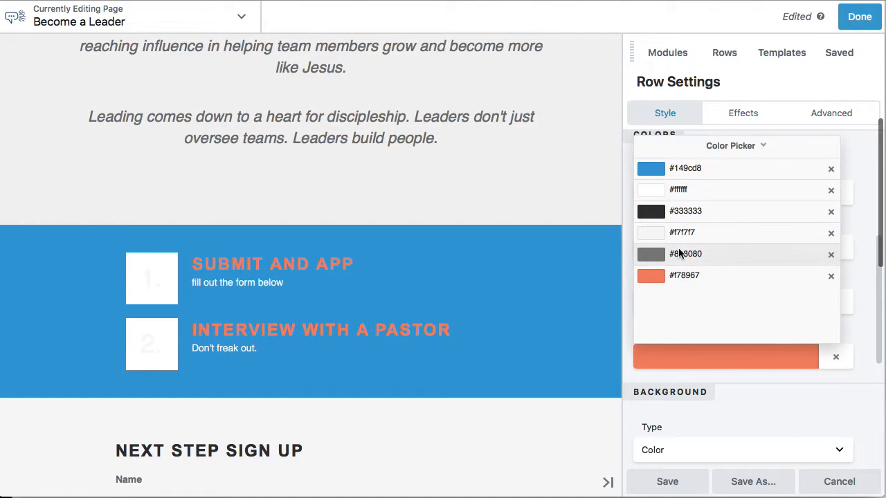
left_click(651, 233)
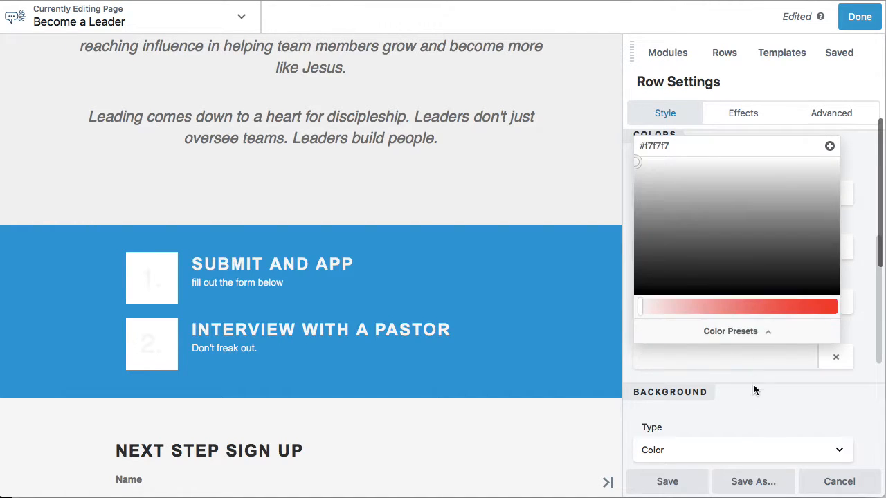
left_click(749, 407)
left_click(667, 481)
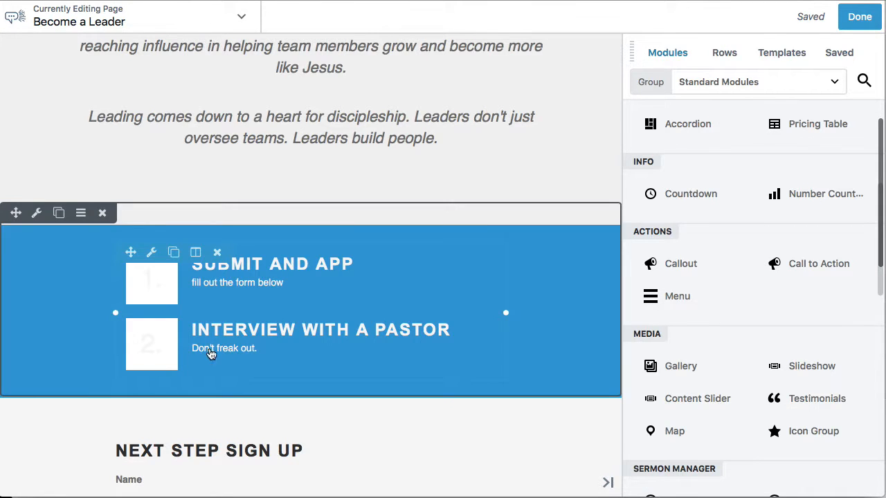
Set the background color of the info list's square number icons to the #808080 preset and save the module.
left_click(182, 338)
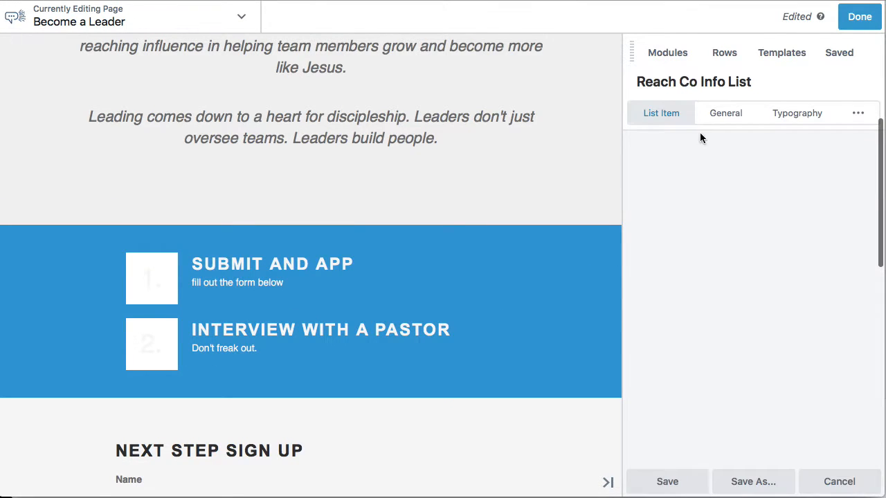
left_click(724, 114)
scroll(763, 290, "down", 3)
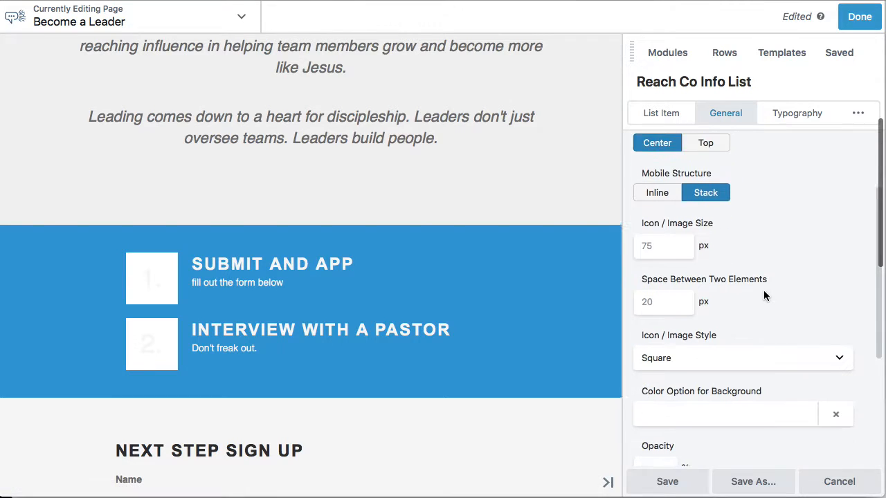
scroll(764, 295, "down", 3)
scroll(764, 295, "up", 5)
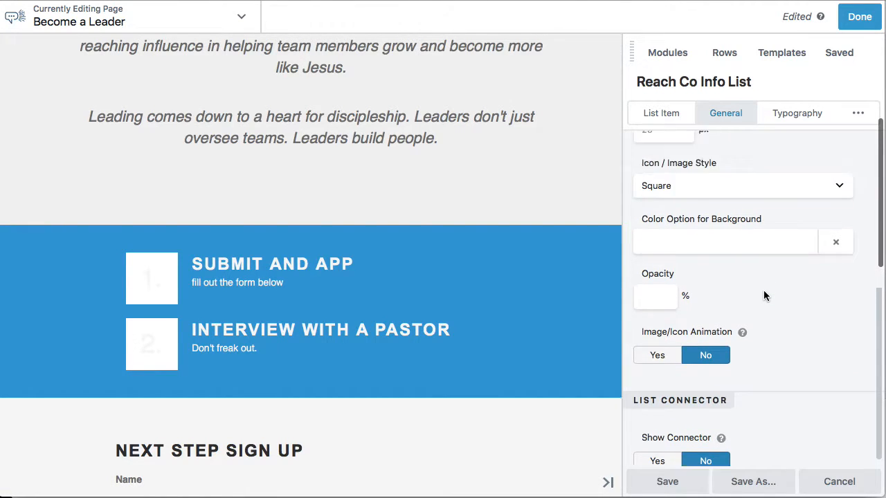
scroll(764, 296, "down", 4)
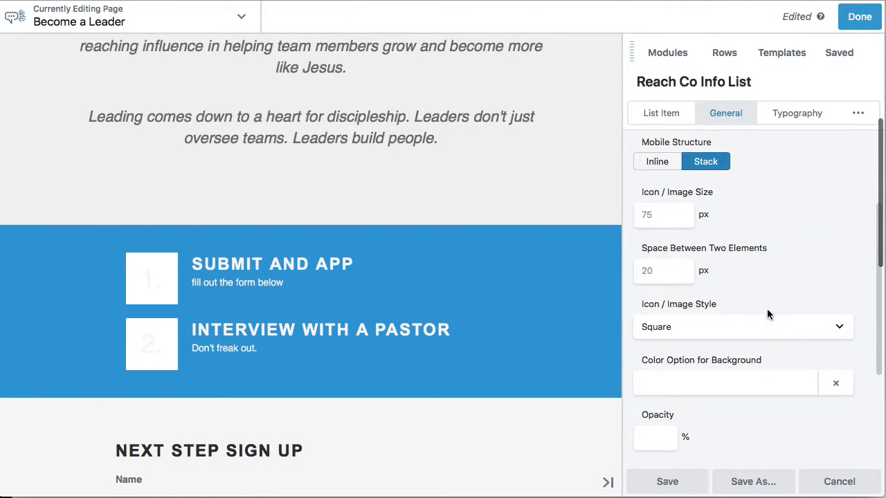
left_click(742, 383)
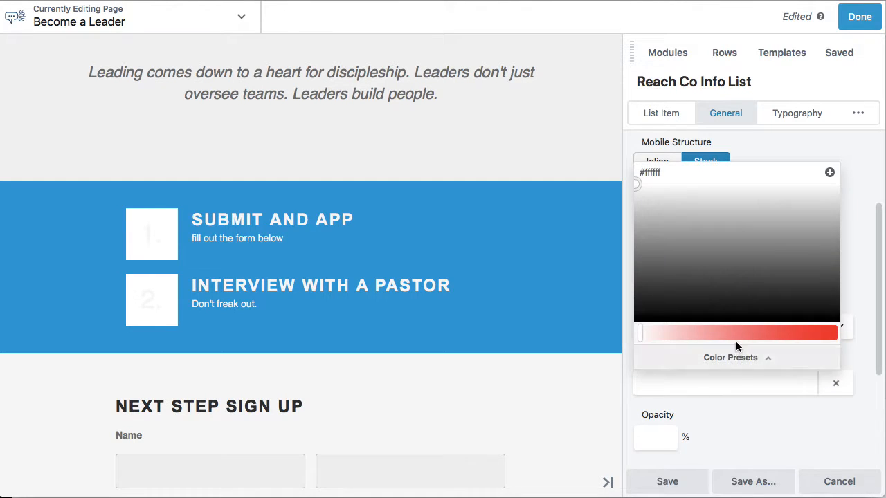
left_click(739, 355)
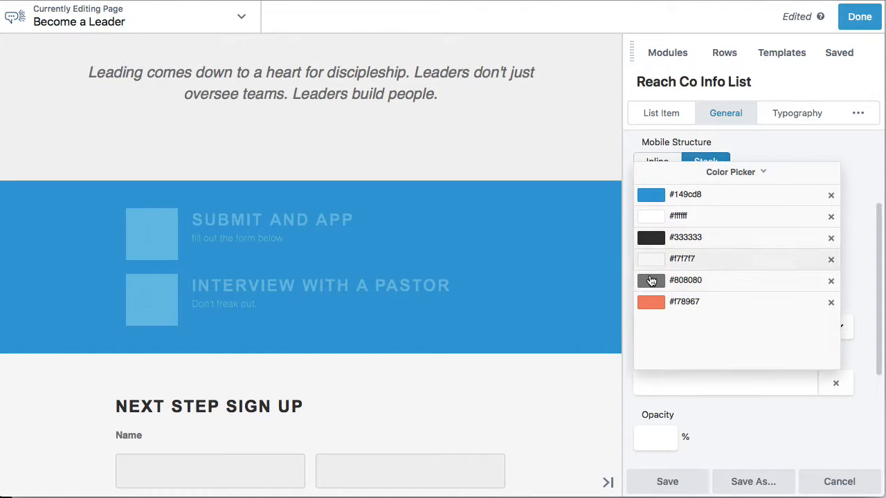
left_click(650, 282)
left_click(746, 428)
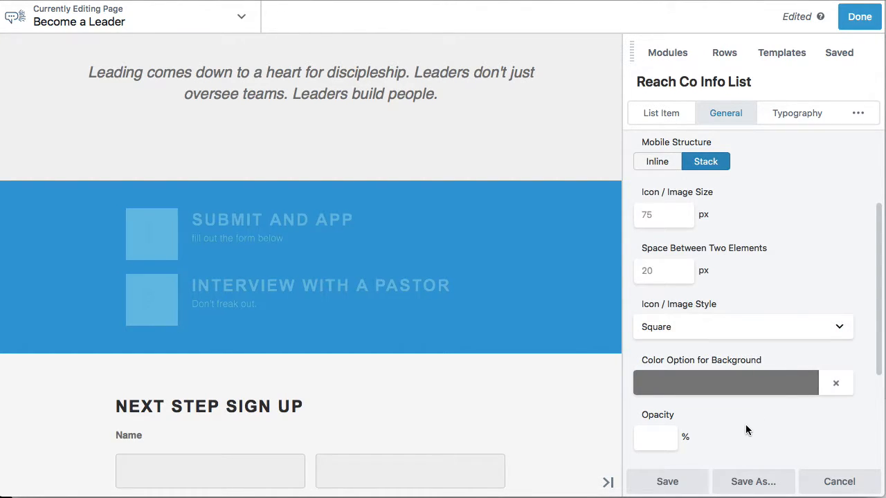
left_click(670, 483)
Review the restyled info list row and the fields of the Next Step Sign Up form below it.
scroll(514, 351, "down", 5)
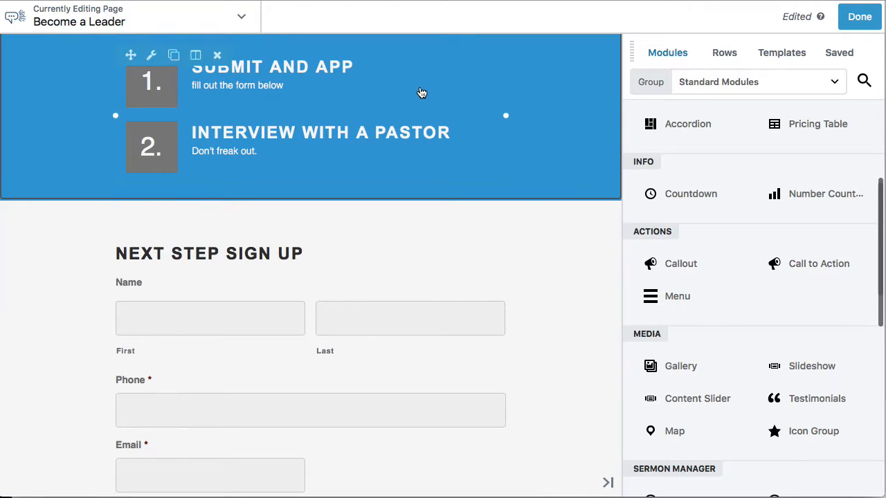
scroll(419, 91, "up", 5)
scroll(420, 90, "down", 3)
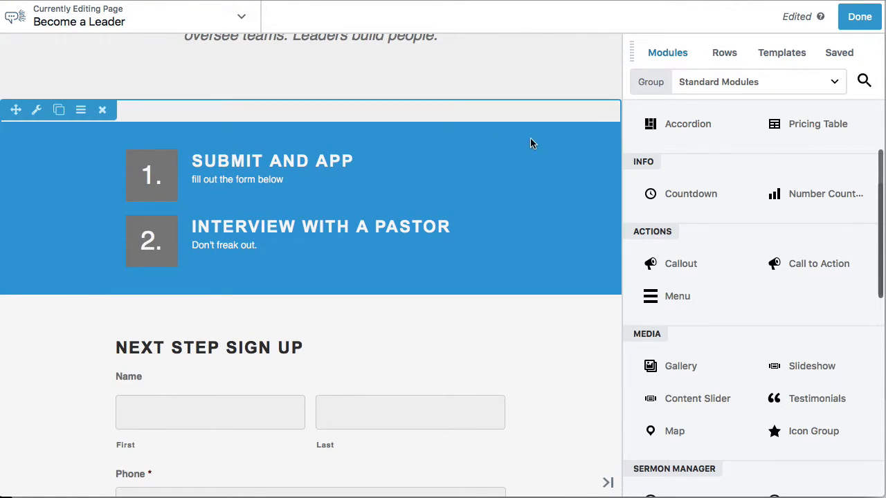
scroll(542, 169, "down", 3)
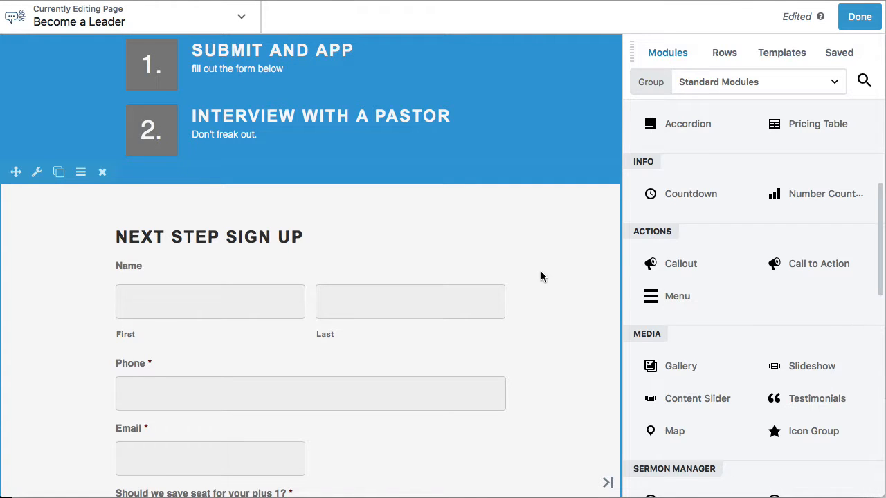
scroll(541, 276, "down", 1)
scroll(541, 276, "down", 2)
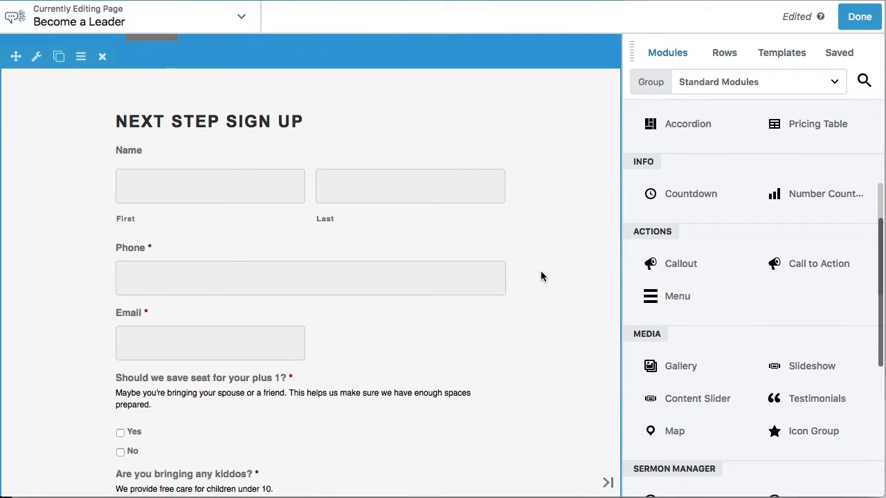
scroll(541, 276, "up", 1)
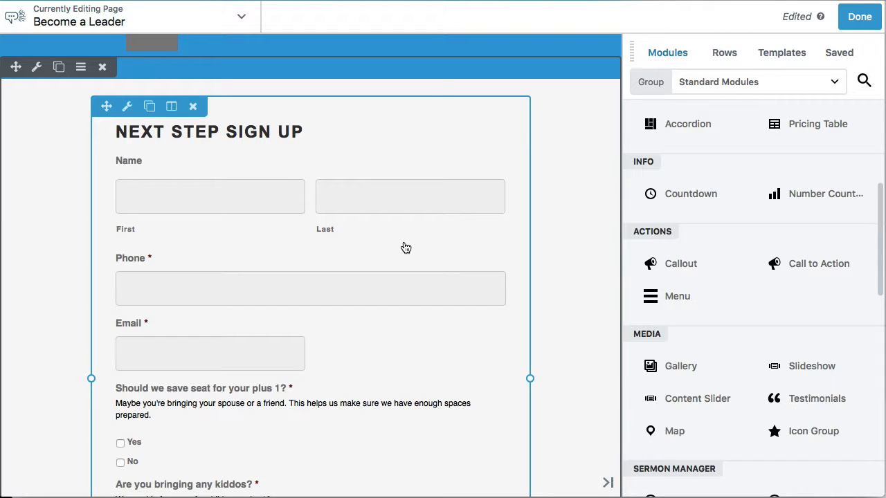
Check the Form Preset among the saved modules and return to the settings of the Next Step Sign Up form module.
left_click(406, 248)
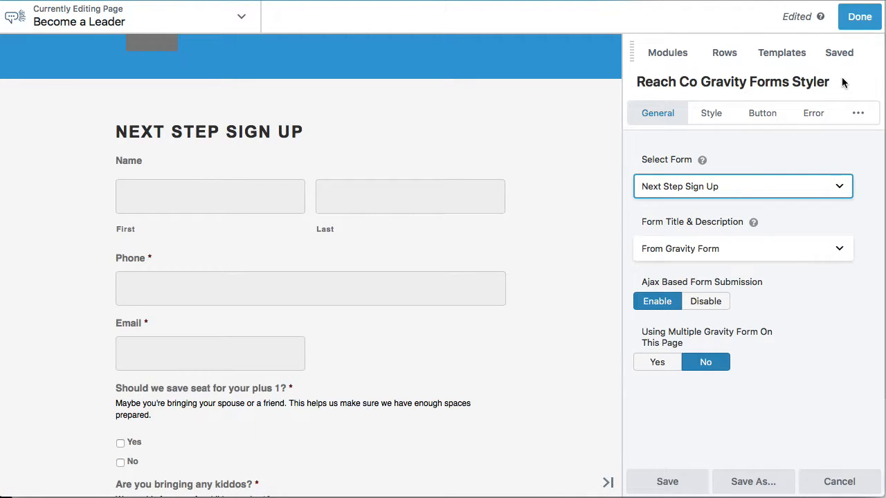
left_click(840, 57)
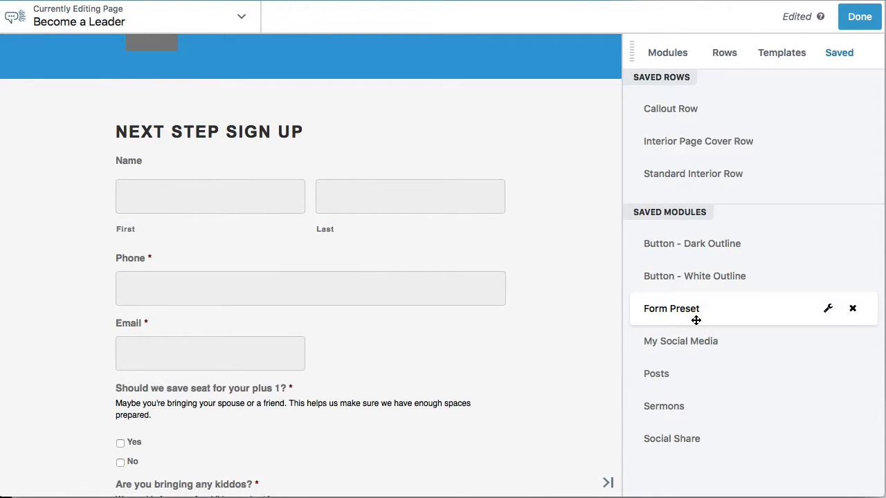
left_click(379, 156)
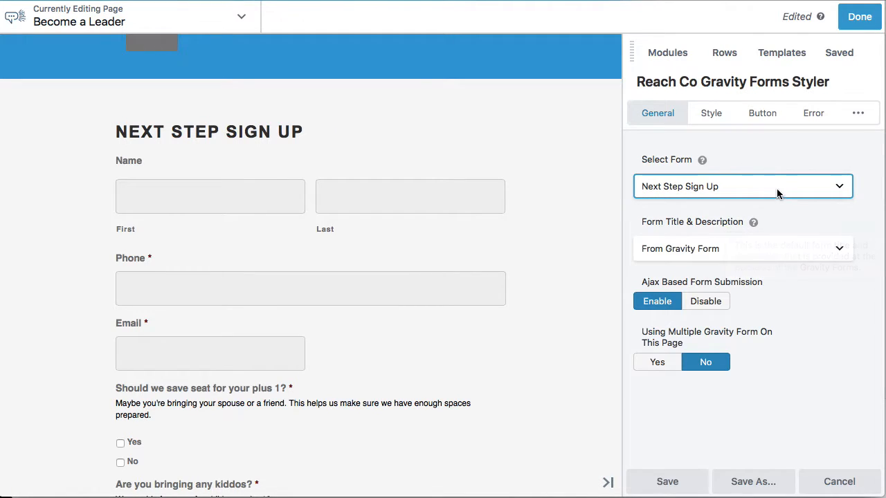
Select Life Group Leader Application as the form shown in the form module.
left_click(836, 188)
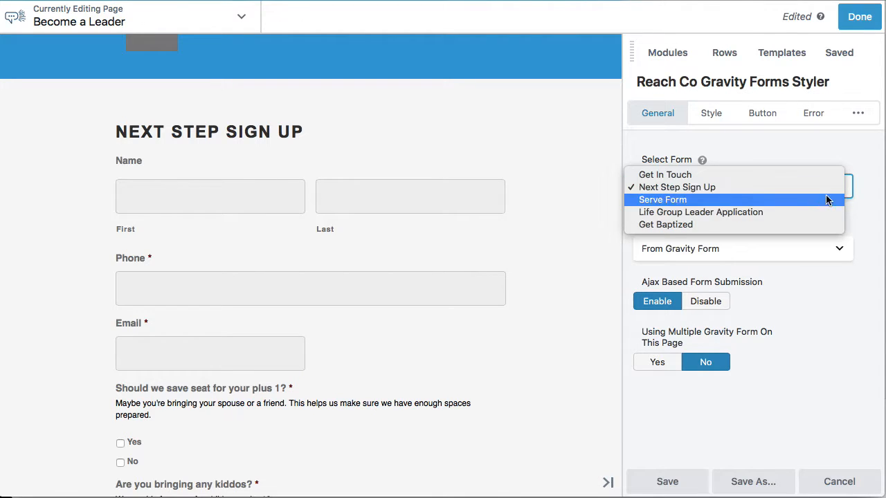
left_click(725, 213)
mouse_move(773, 220)
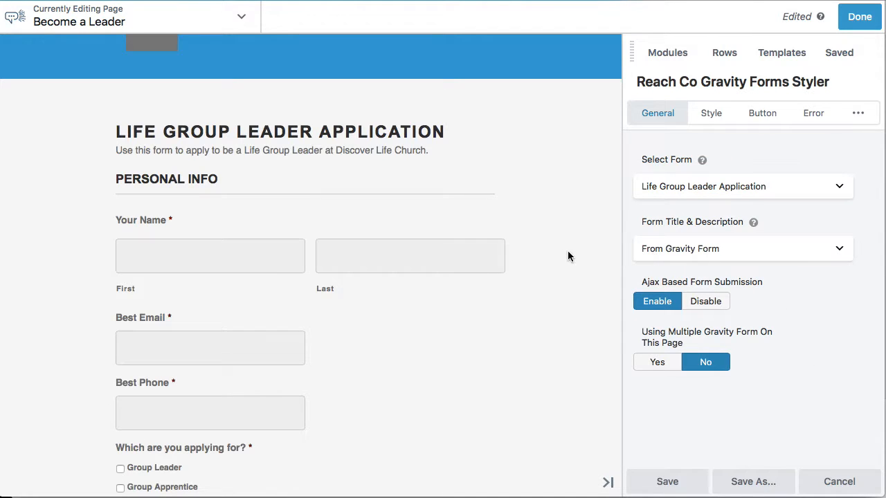
left_click(740, 186)
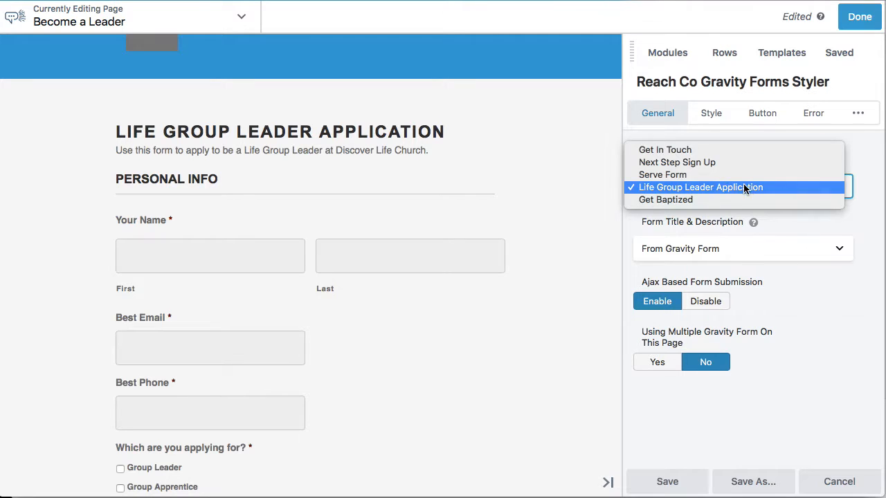
left_click(743, 184)
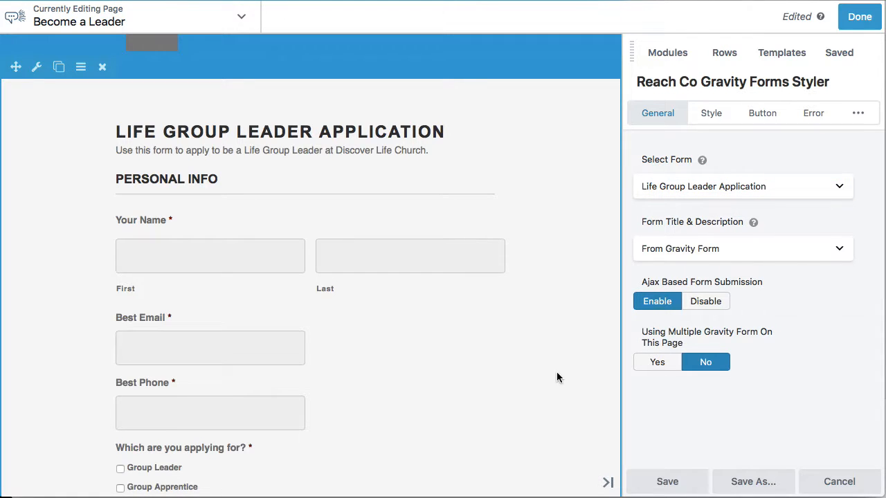
Review the Life Group Leader Application form in the page preview, from its personal info fields down to the submit button.
scroll(407, 248, "down", 4)
scroll(409, 249, "down", 15)
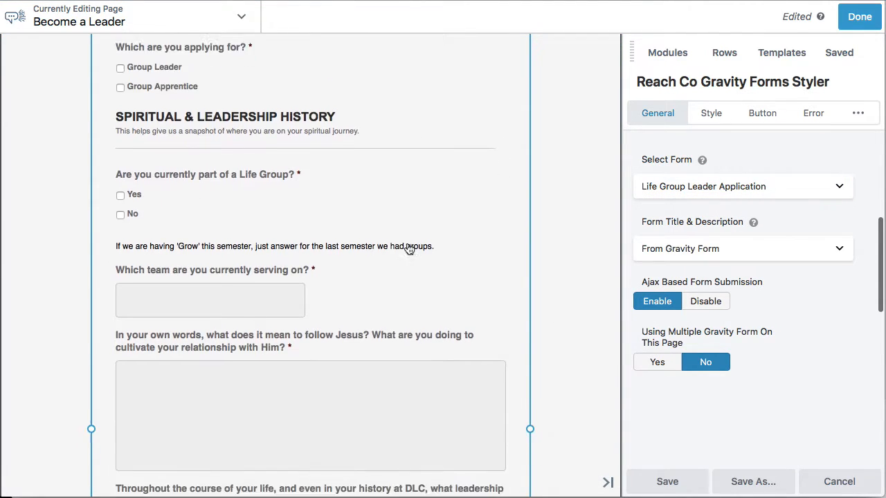
scroll(409, 249, "down", 4)
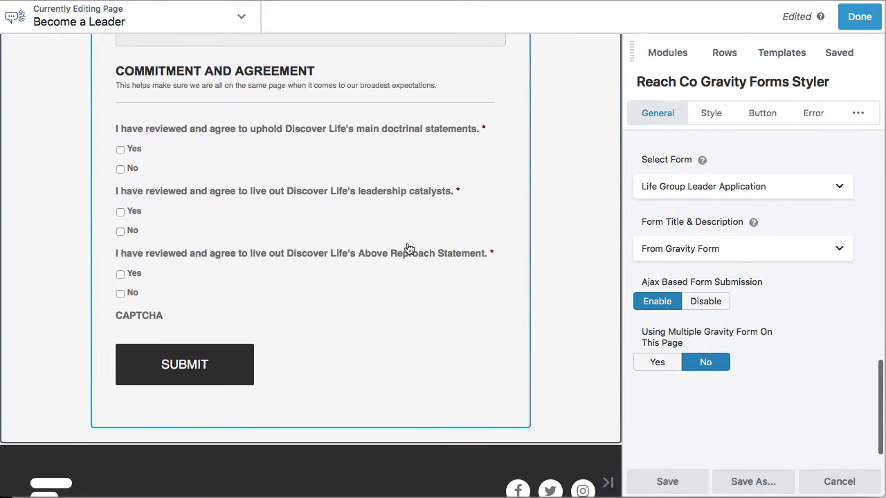
scroll(409, 250, "up", 20)
scroll(409, 249, "up", 3)
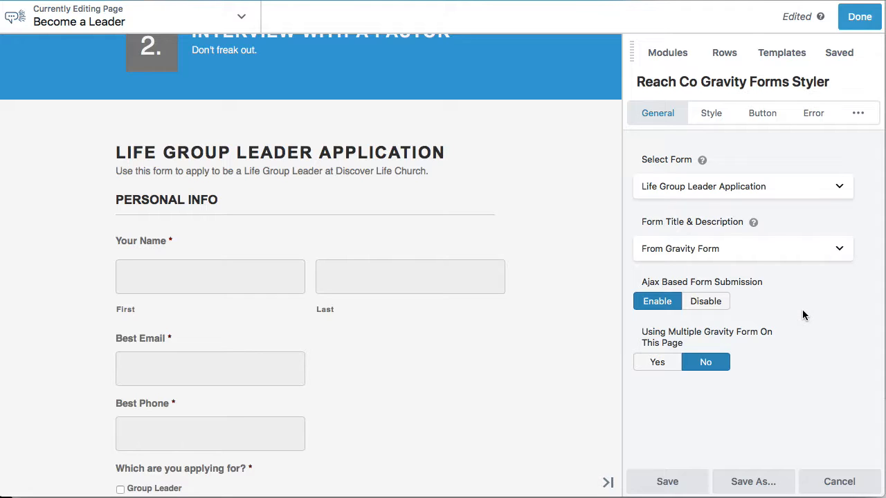
mouse_move(499, 237)
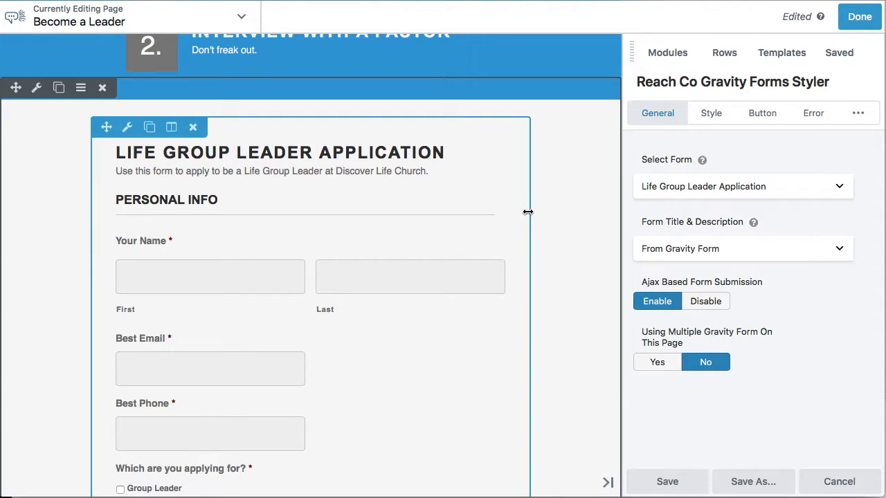
scroll(510, 352, "down", 3)
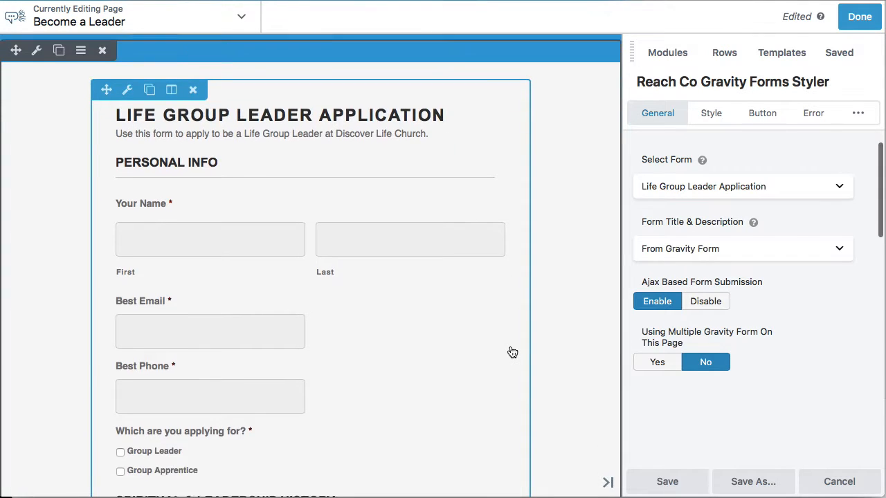
scroll(513, 353, "down", 3)
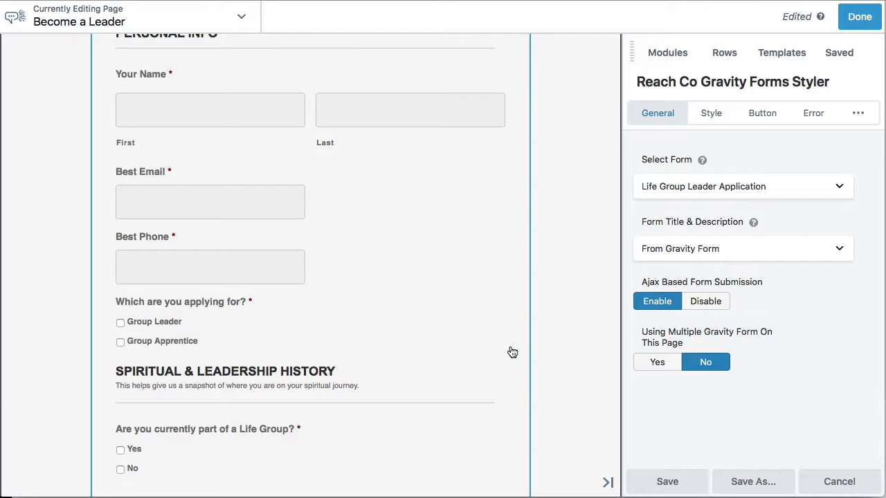
scroll(512, 353, "down", 5)
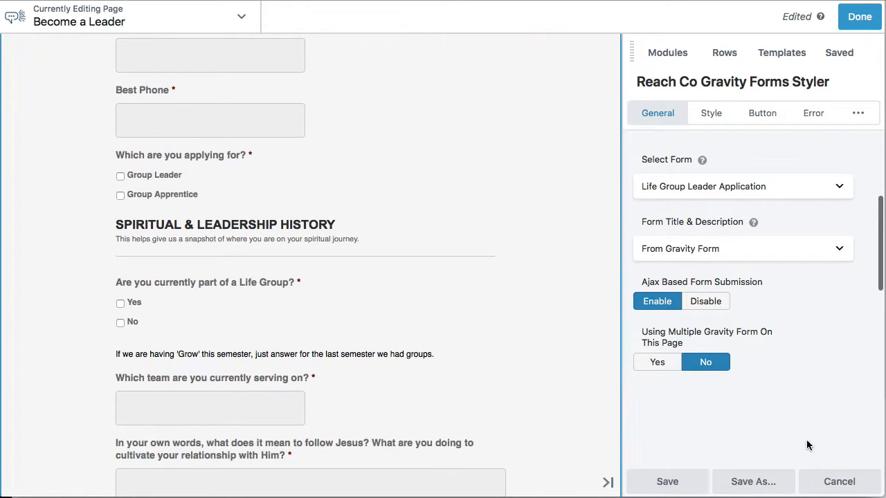
Save the form module's settings and publish the Become a Leader page.
left_click(667, 482)
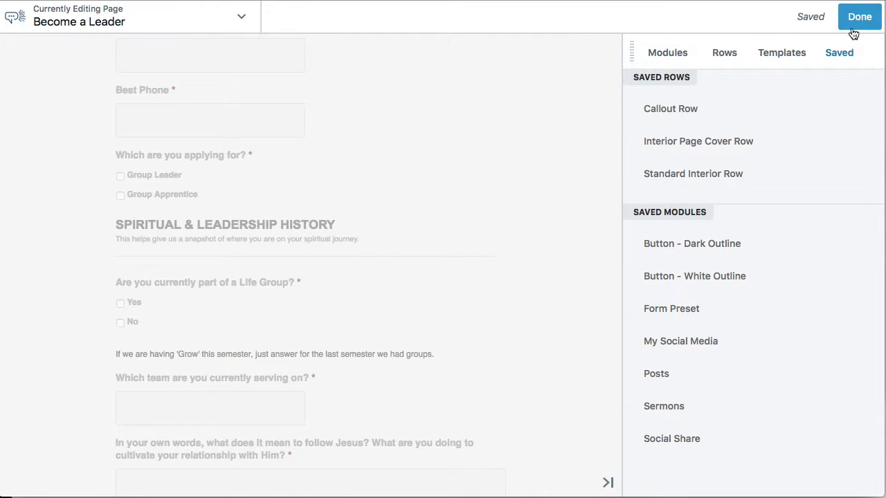
left_click(690, 54)
left_click(870, 16)
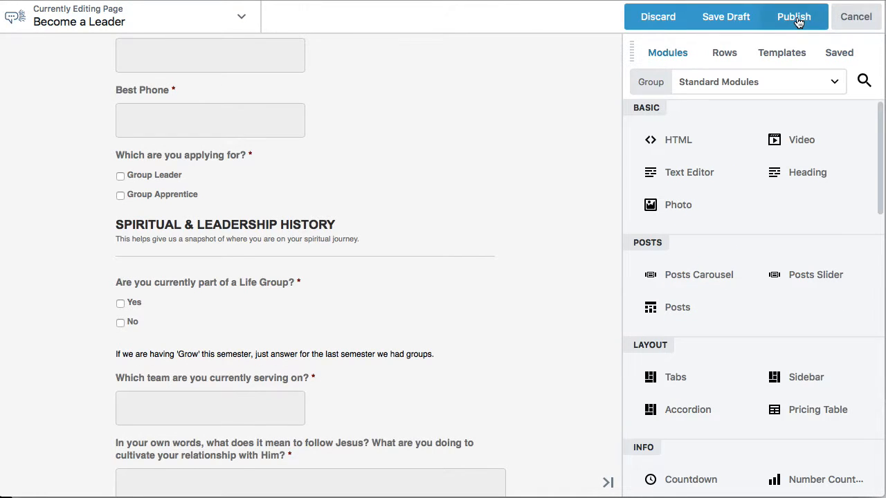
left_click(775, 17)
Review the published Become a Leader page, including its header, intro text, numbered info list and application form.
scroll(665, 184, "up", 15)
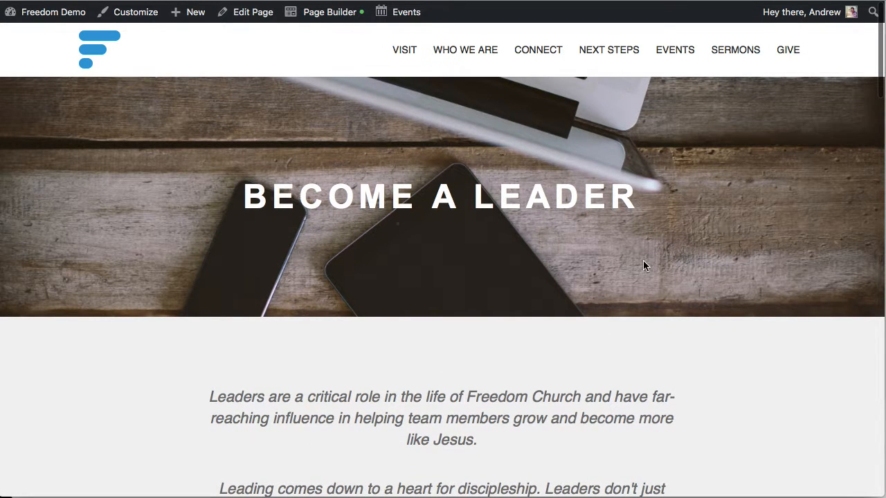
scroll(643, 265, "down", 3)
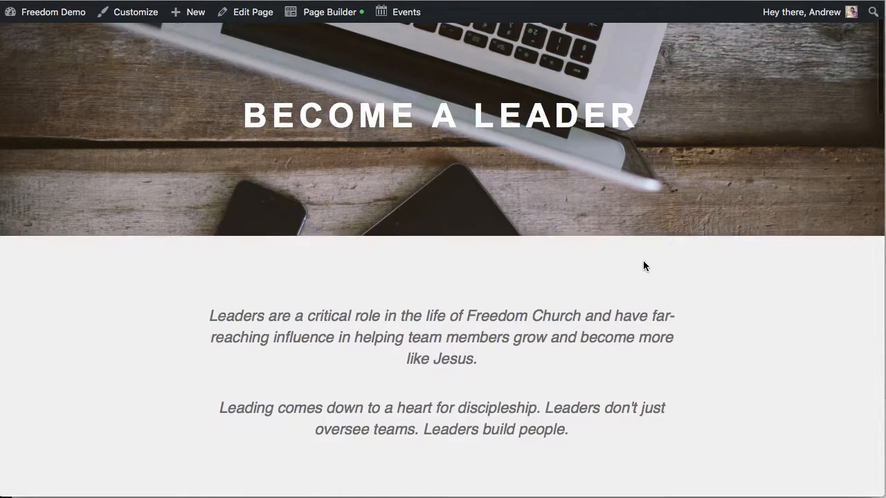
scroll(657, 331, "down", 3)
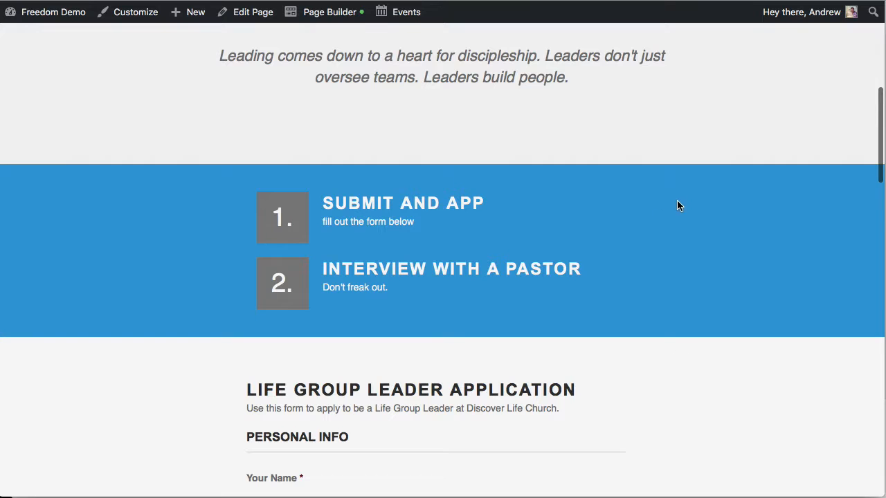
scroll(704, 282, "down", 1)
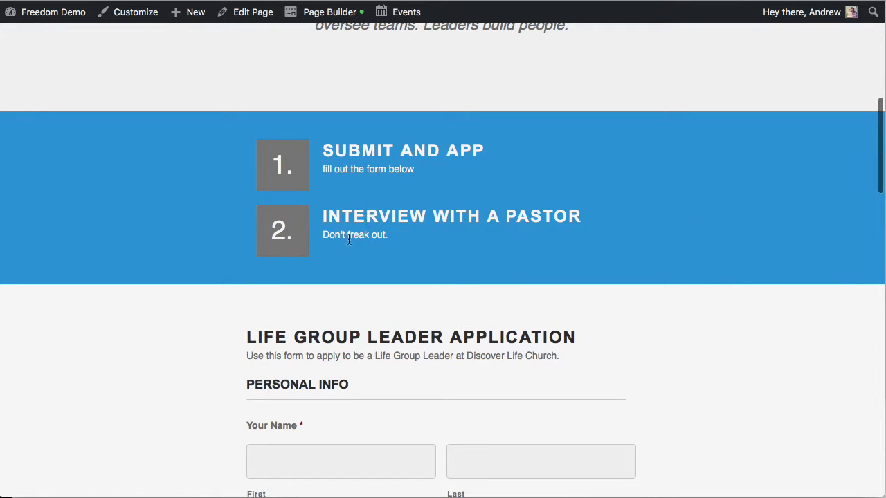
scroll(713, 297, "down", 5)
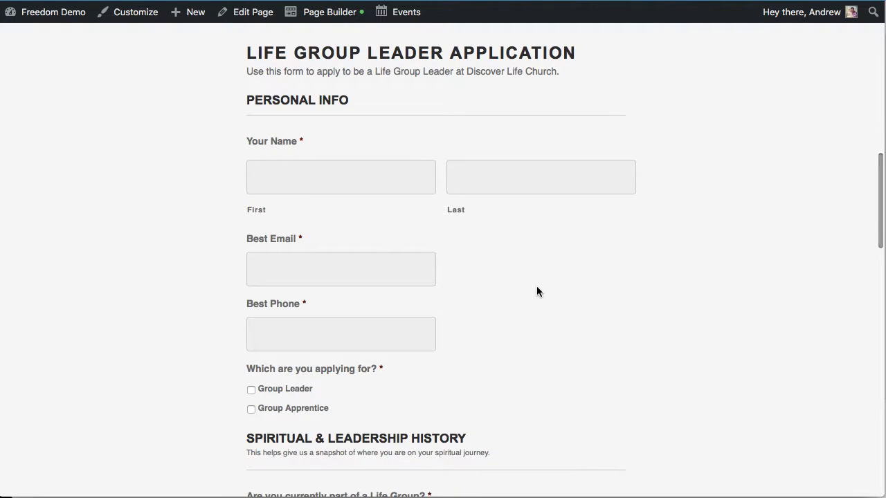
scroll(538, 292, "up", 1)
scroll(537, 291, "down", 1)
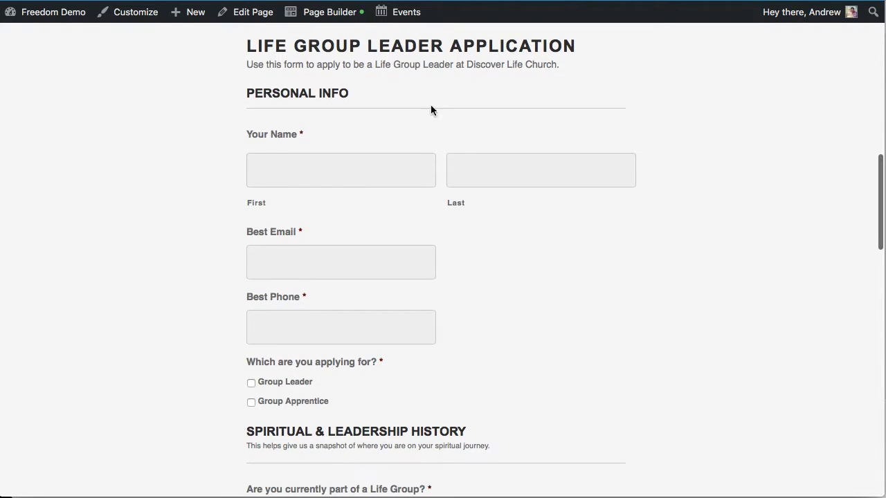
scroll(654, 133, "up", 10)
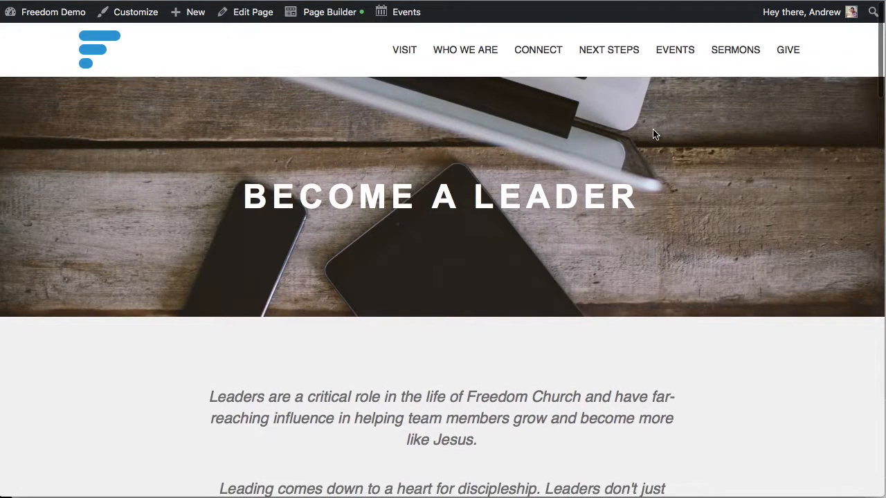
Open the site's Next Steps page and examine its cards, including the one for Become a Leader.
left_click(608, 52)
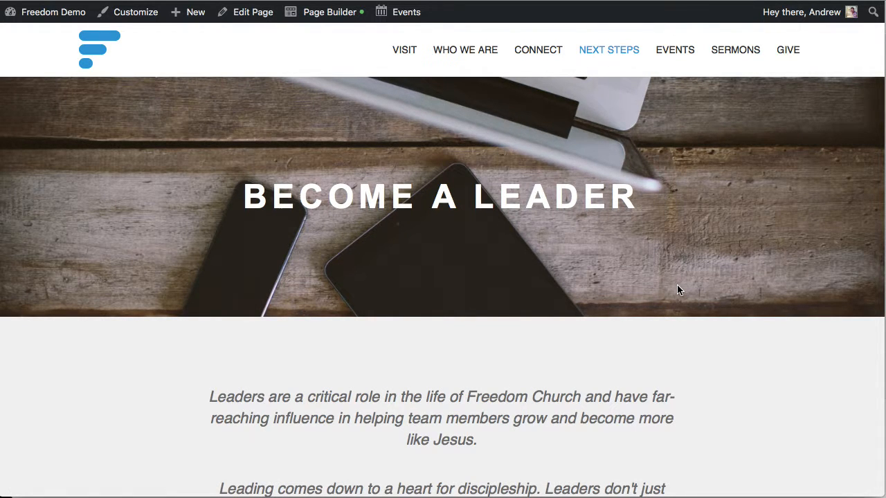
scroll(678, 286, "down", 5)
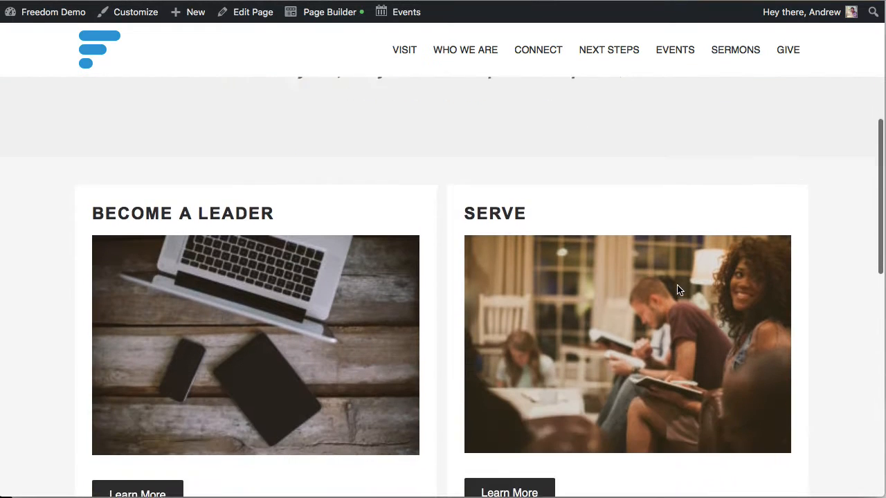
scroll(677, 284, "down", 1)
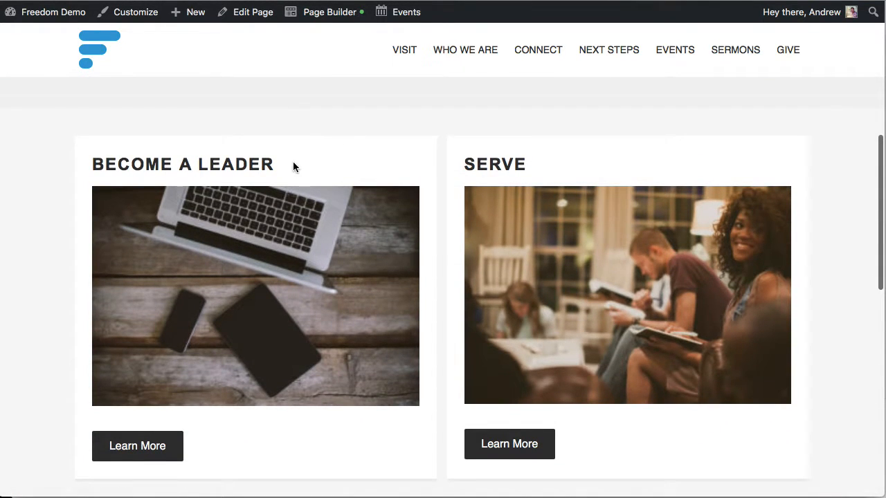
scroll(439, 251, "down", 3)
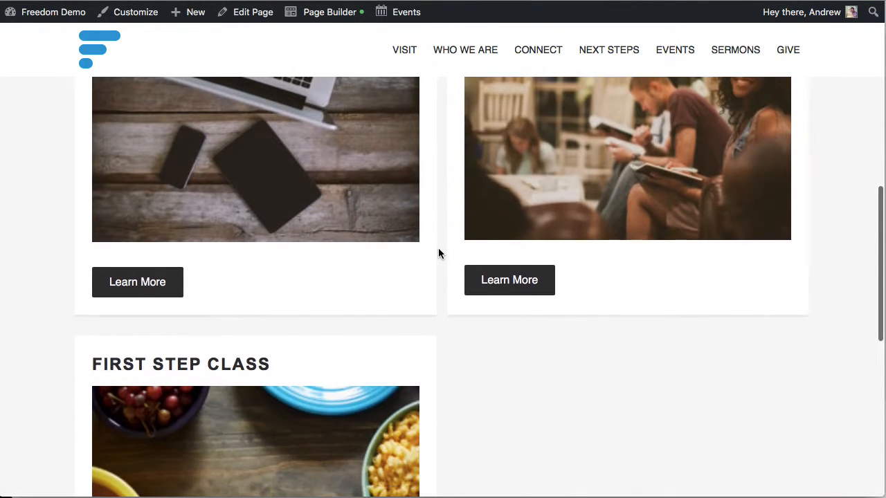
scroll(438, 253, "up", 8)
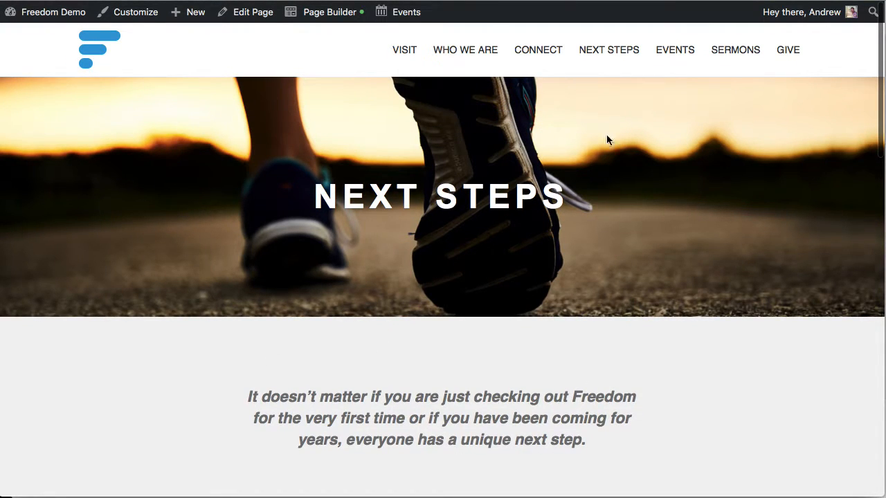
scroll(757, 357, "down", 5)
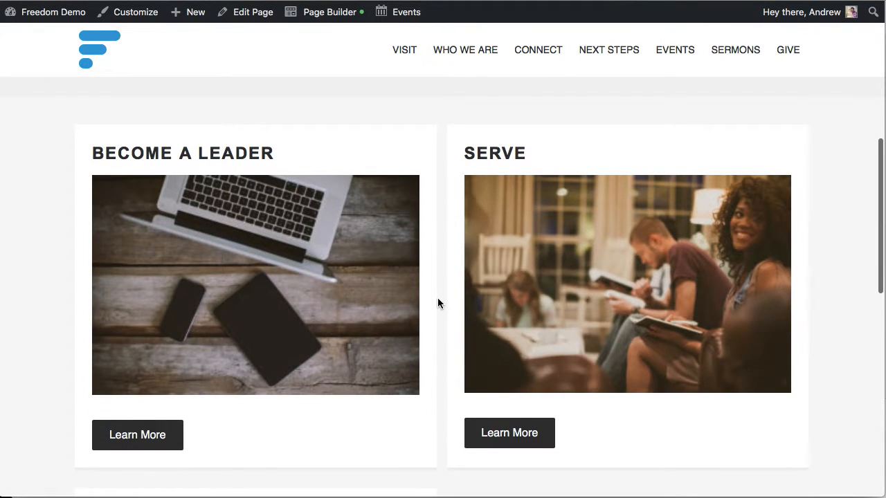
scroll(438, 303, "down", 1)
scroll(440, 297, "down", 1)
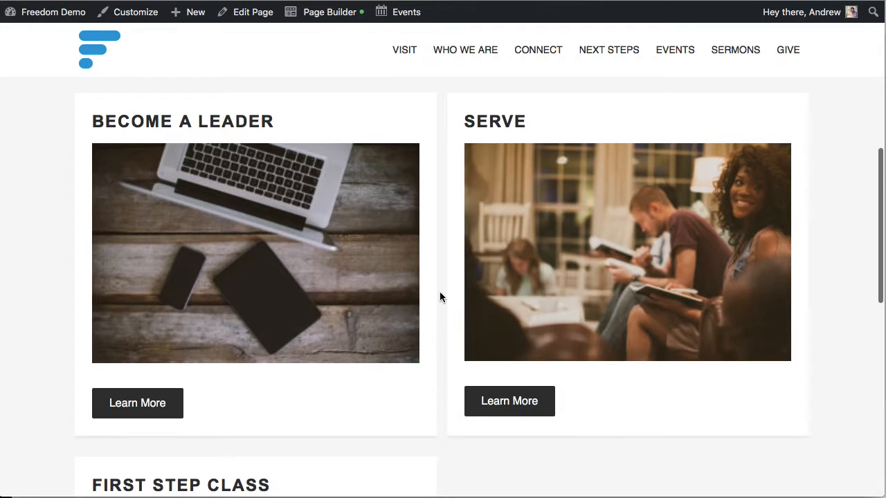
right_click(440, 297)
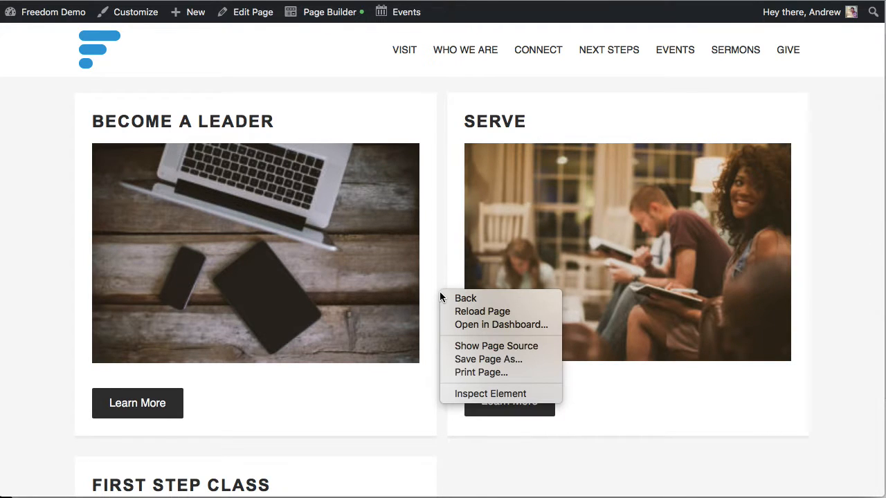
left_click(443, 254)
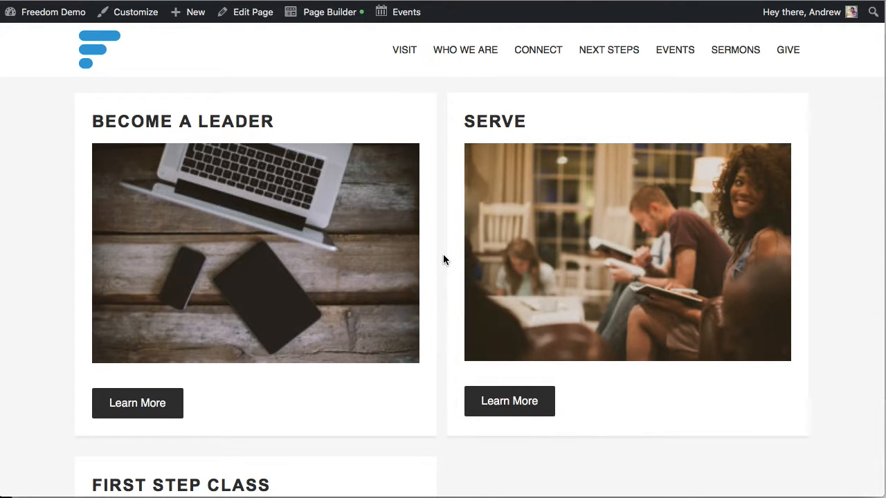